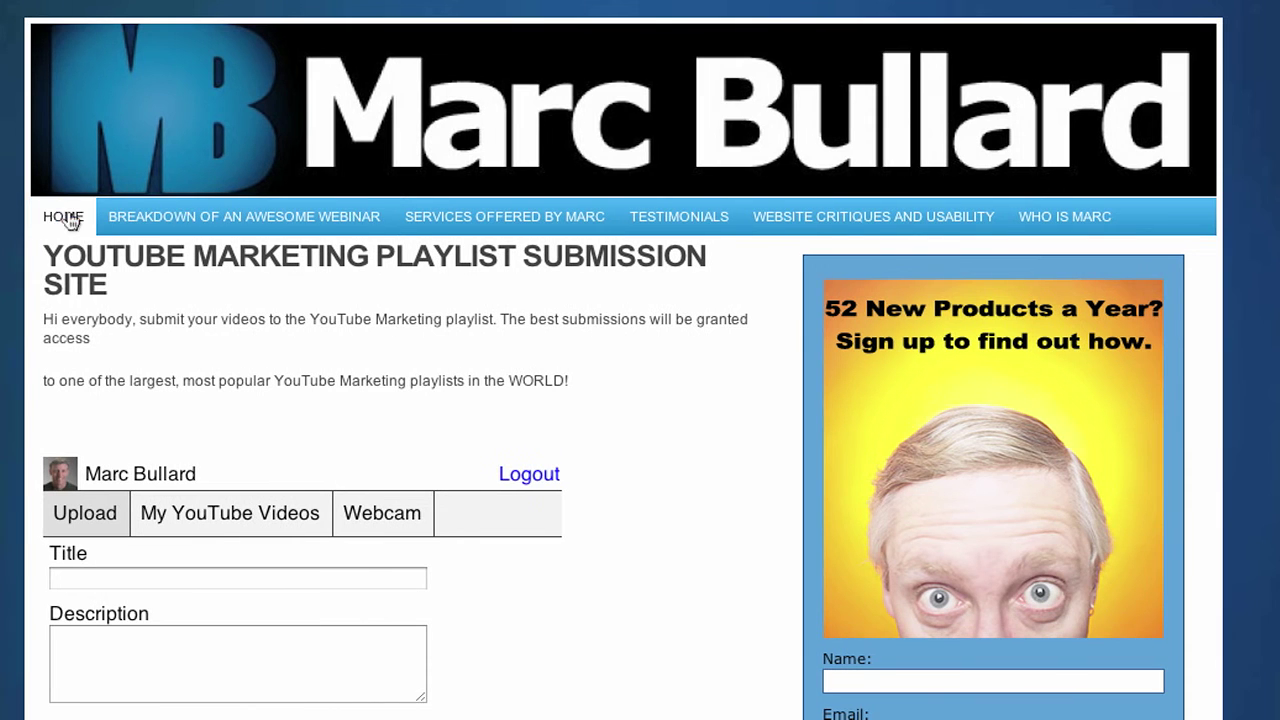
Open the website's home page and examine the title, description and category fields of the sidebar video upload form
click(38, 219)
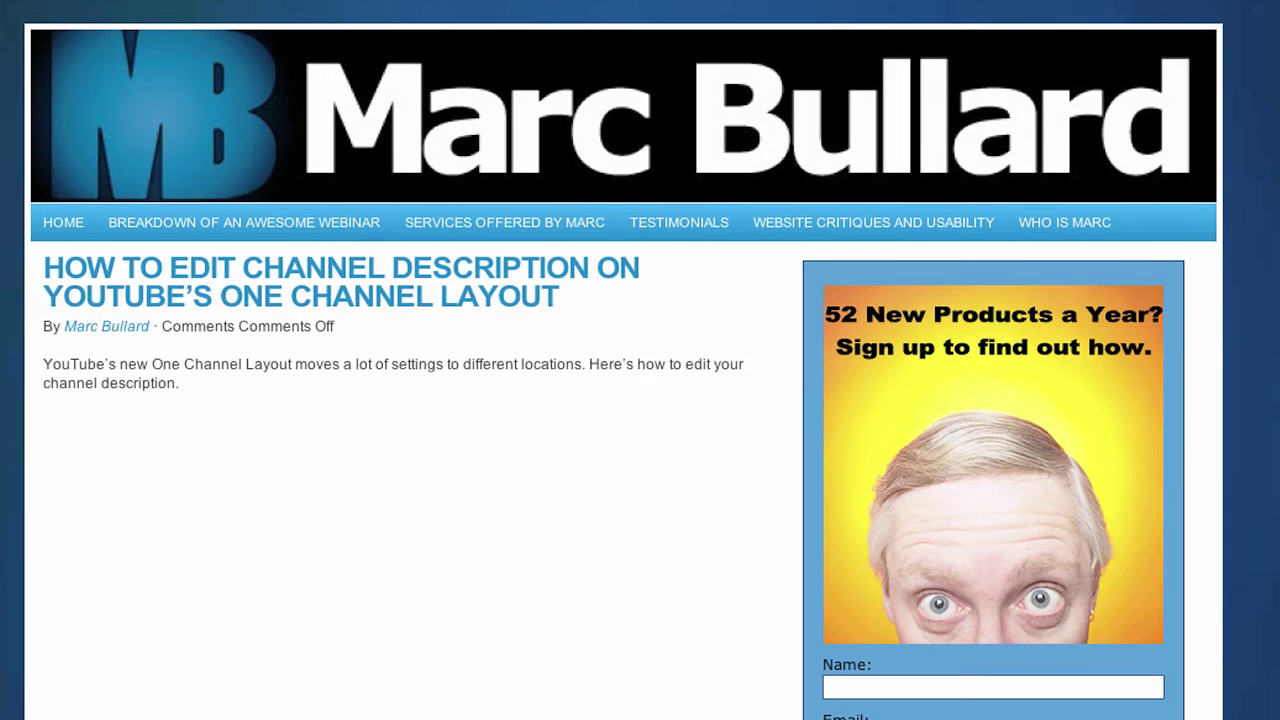
scroll(620, 360, down, 10)
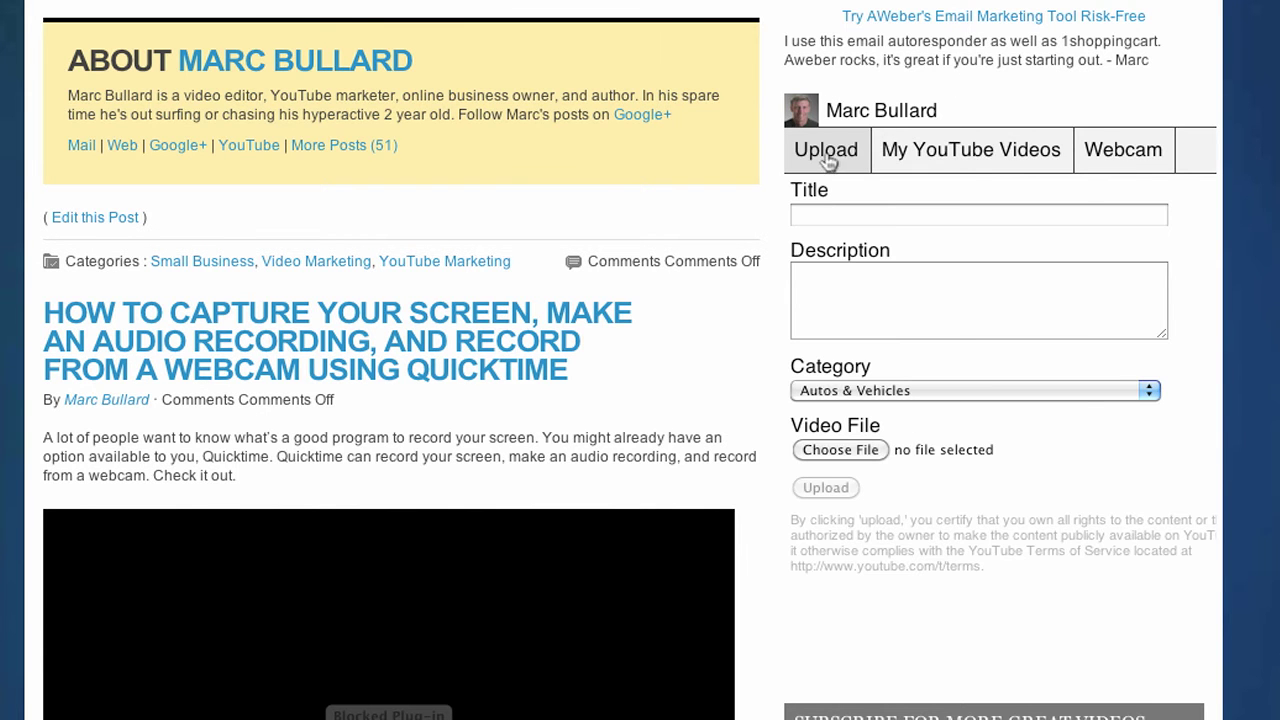
click(823, 212)
click(857, 280)
click(893, 390)
click(1196, 350)
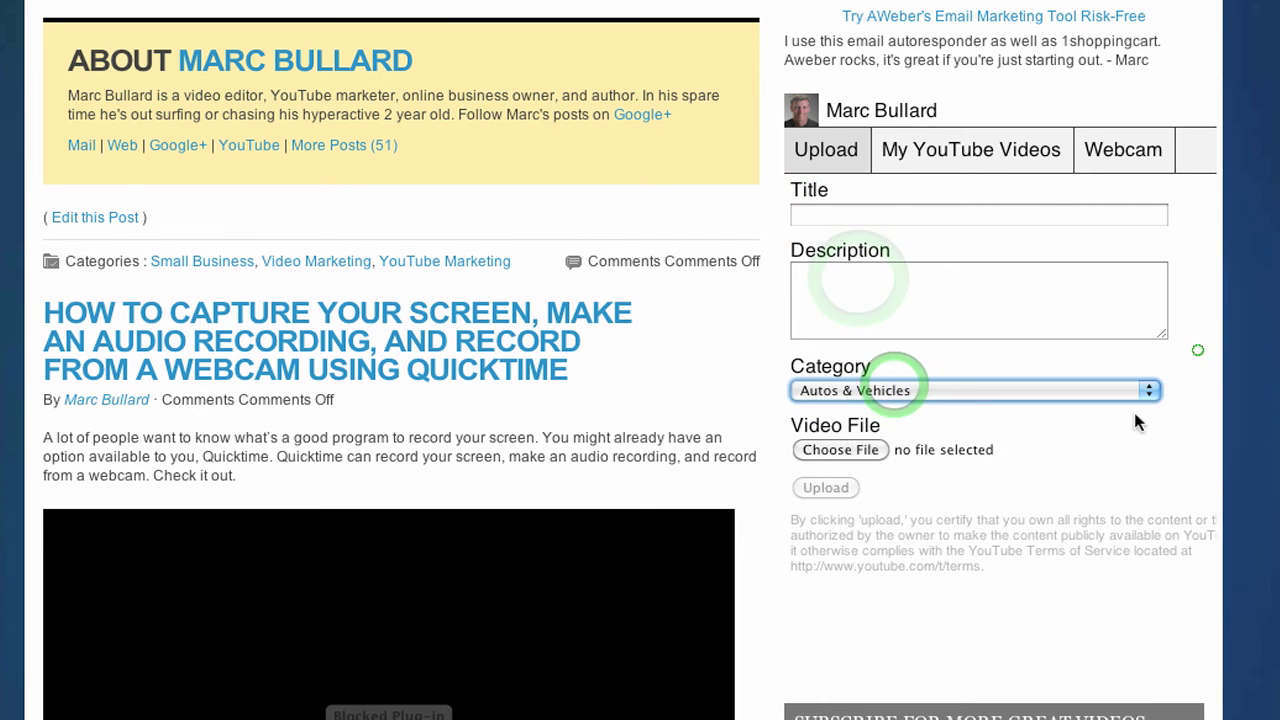
View the submission widget's My YouTube Videos and Webcam options, and return to the upload form
click(977, 153)
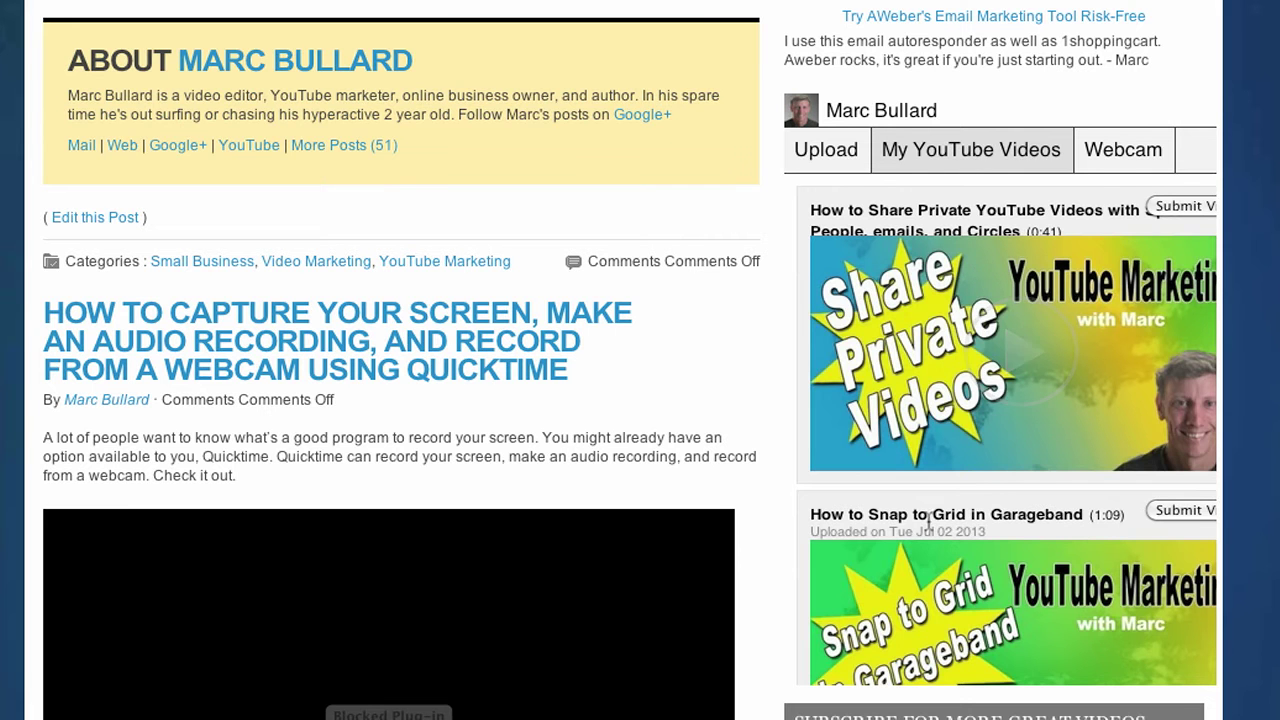
mouse_move(946, 462)
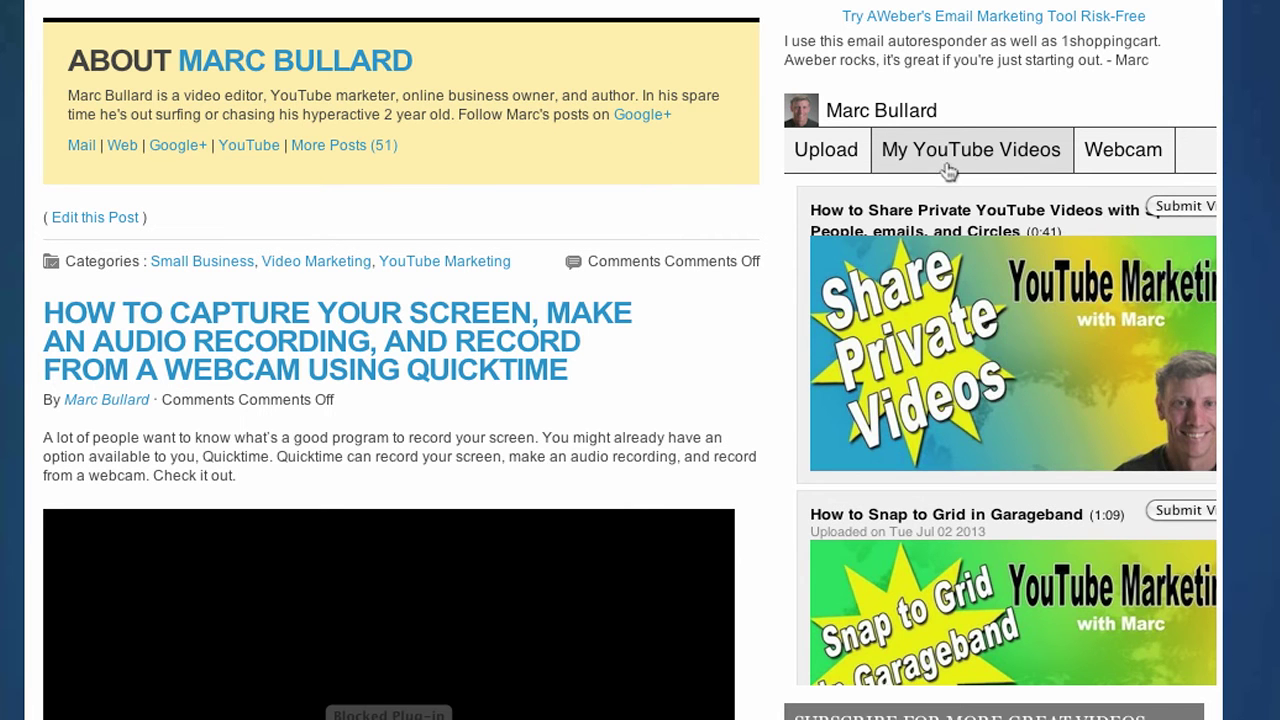
click(1140, 156)
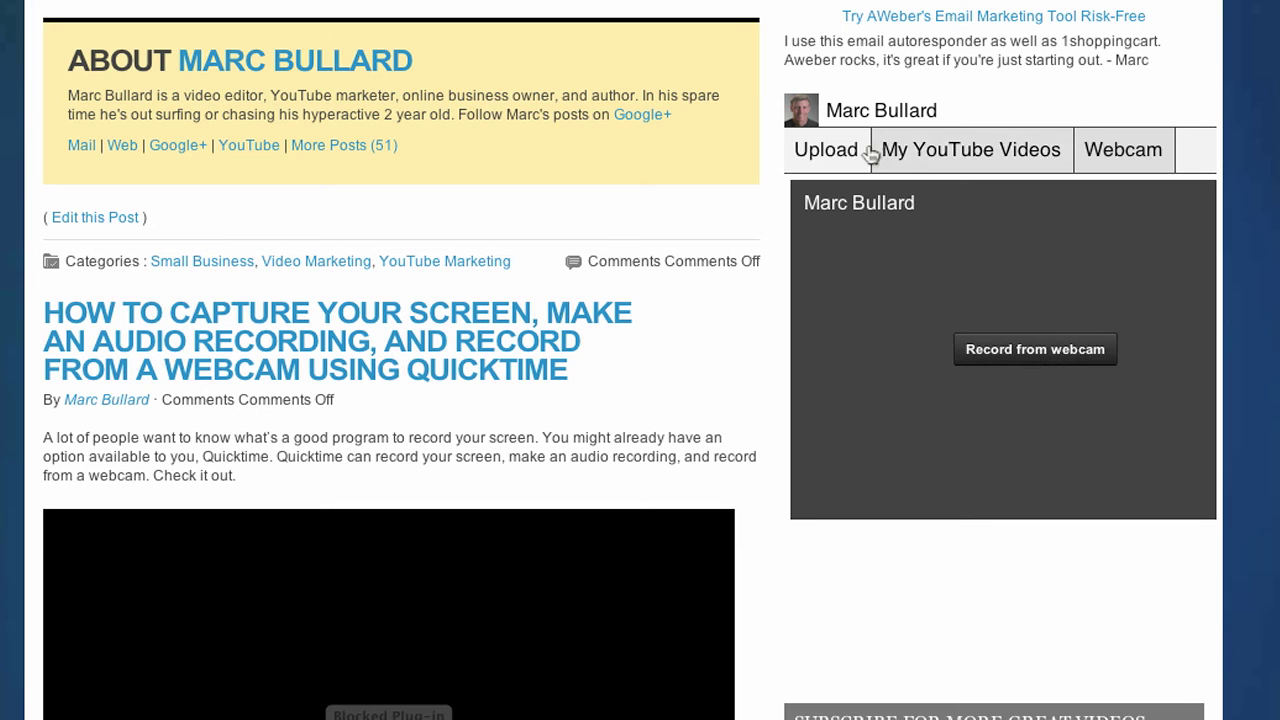
click(838, 152)
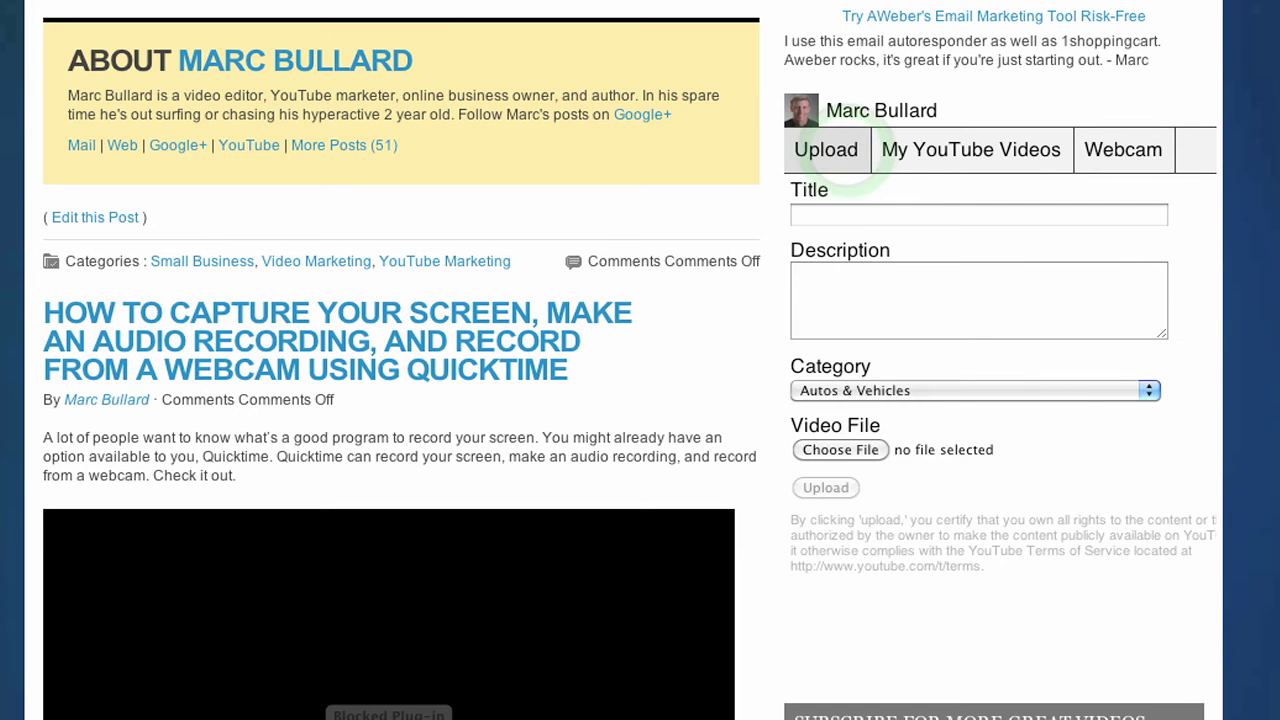
scroll(845, 152, up, 5)
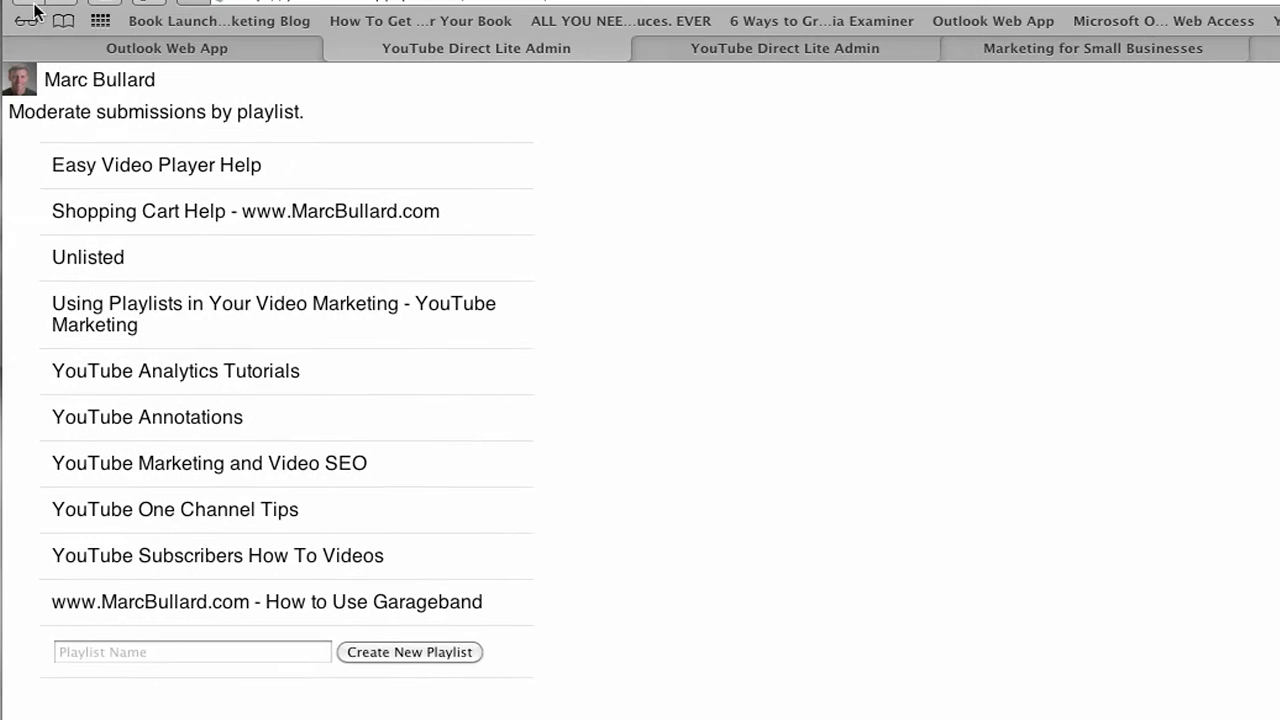
Return to the youtube-direct-lite AdminInterface wiki page and highlight the HostingYourOwnInstance and ReferenceImplementation links and the page address
click(30, 8)
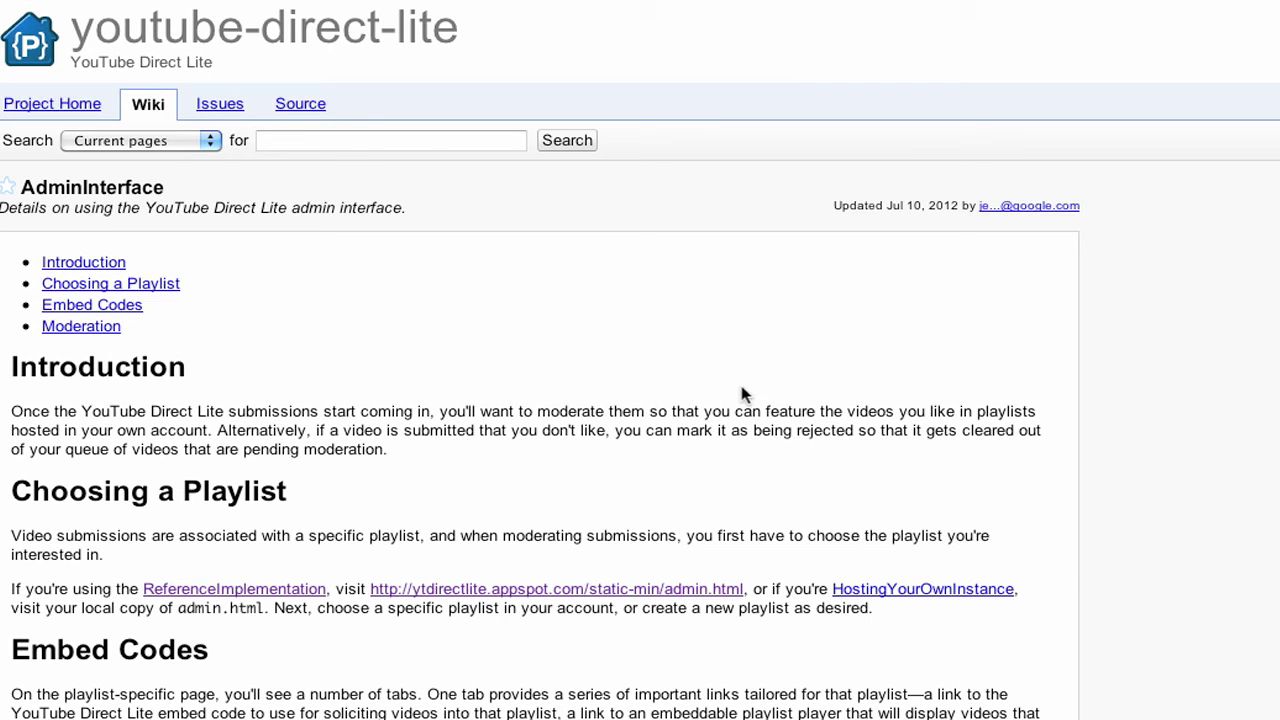
drag(1049, 594, 832, 592)
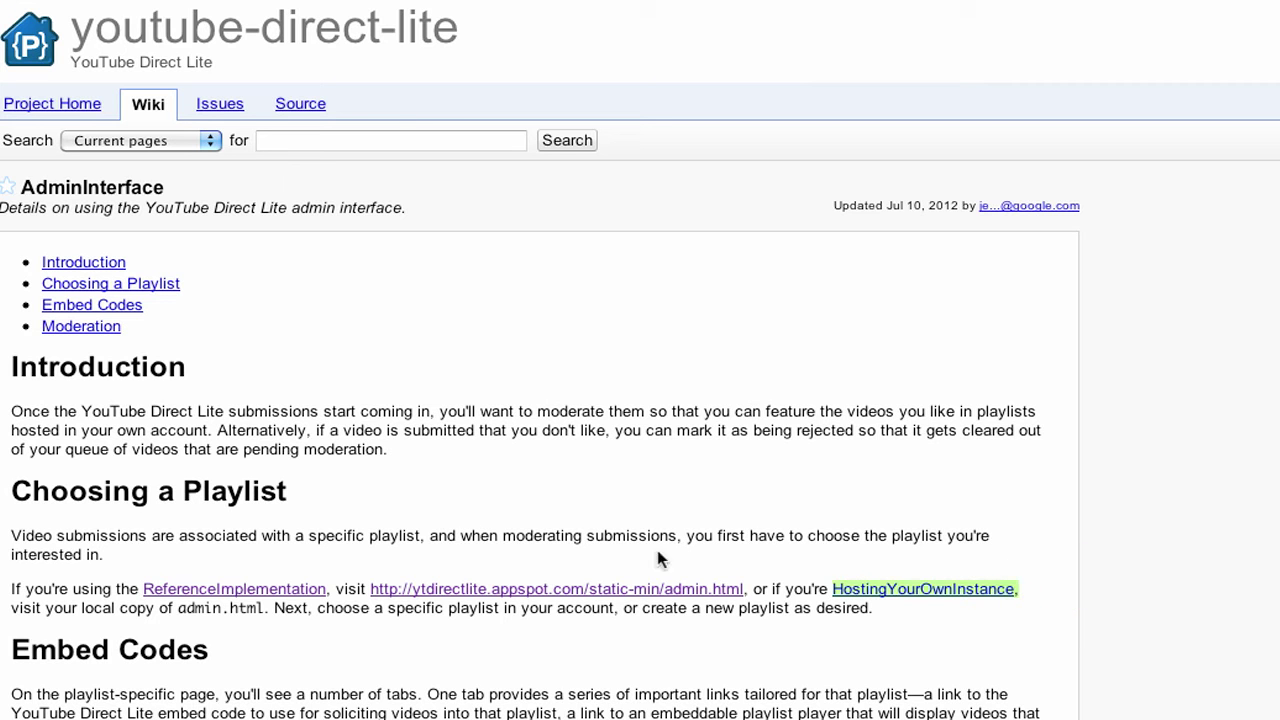
click(661, 453)
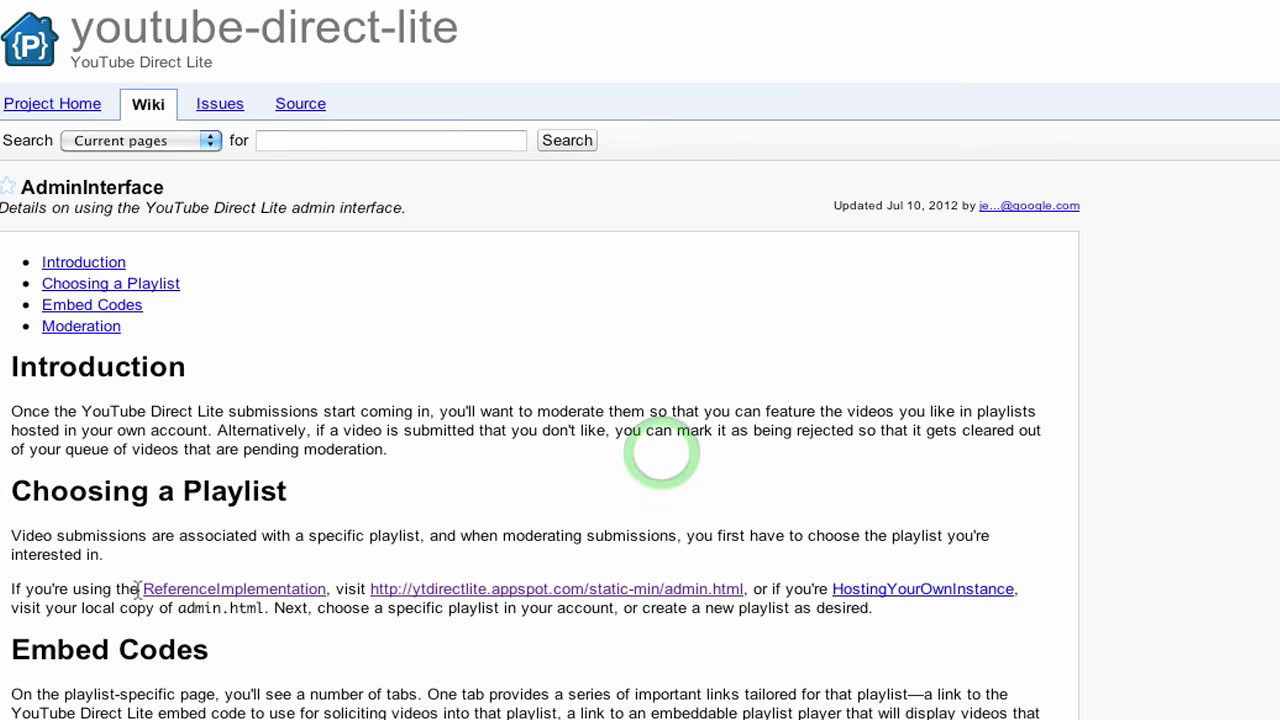
drag(141, 589, 328, 593)
click(490, 494)
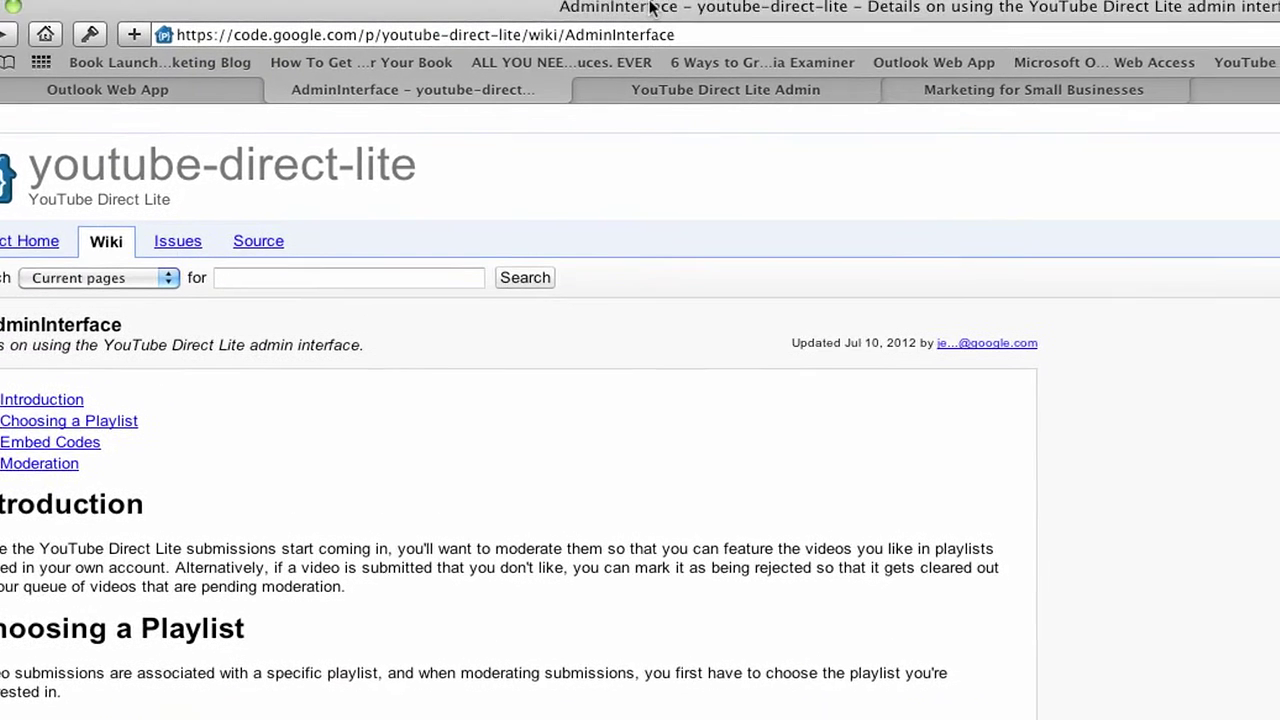
click(609, 49)
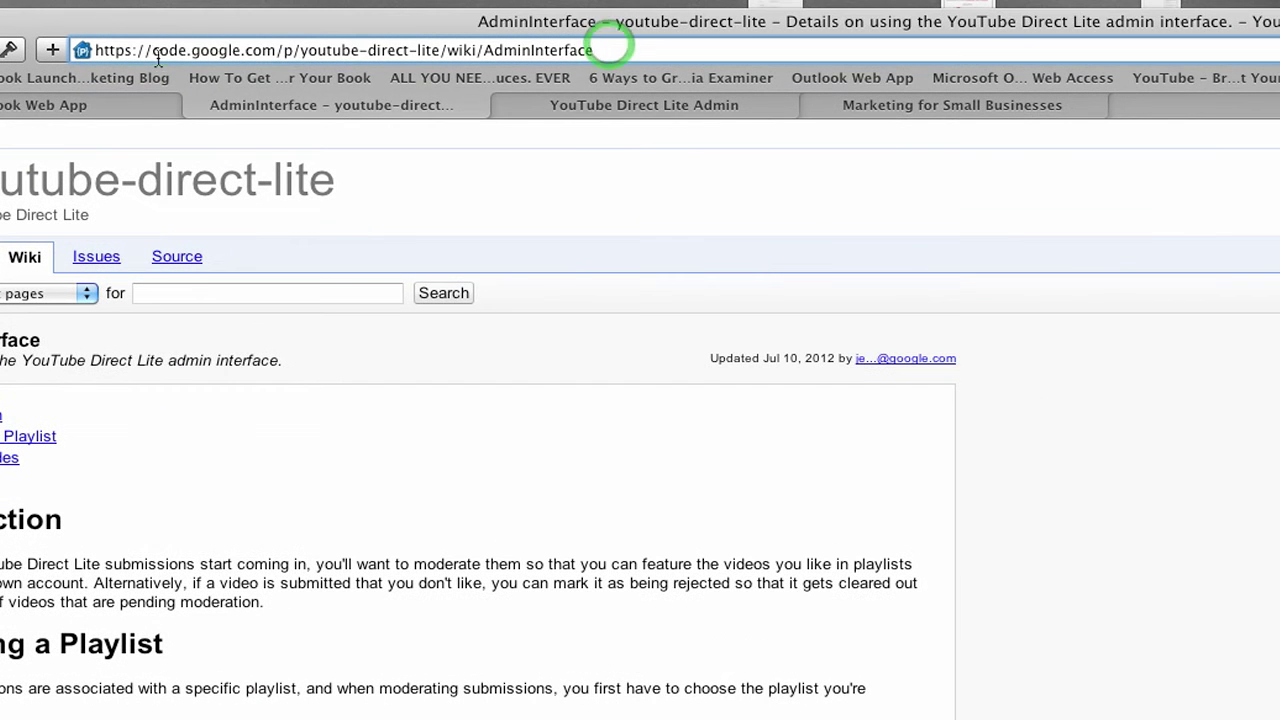
click(740, 32)
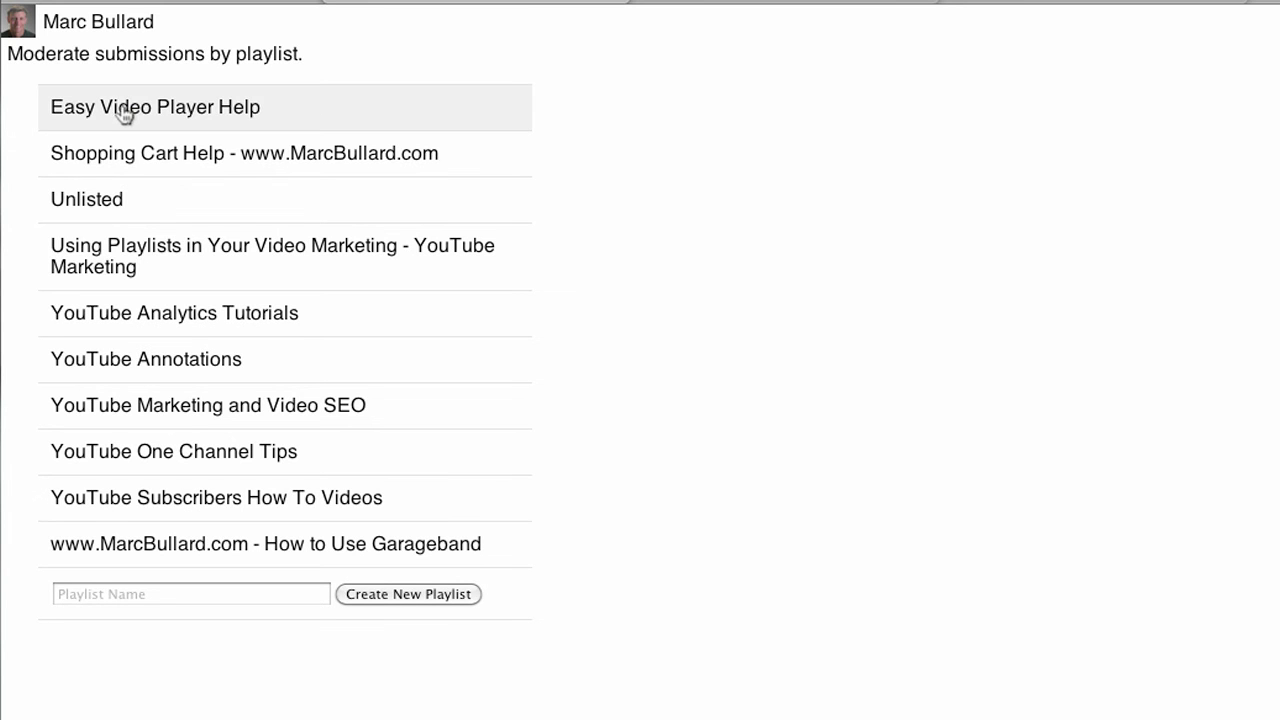
Open the playlist "Using Playlists in Your Video Marketing - YouTube Marketing" for moderation and review its pending, approved and rejected videos
click(184, 250)
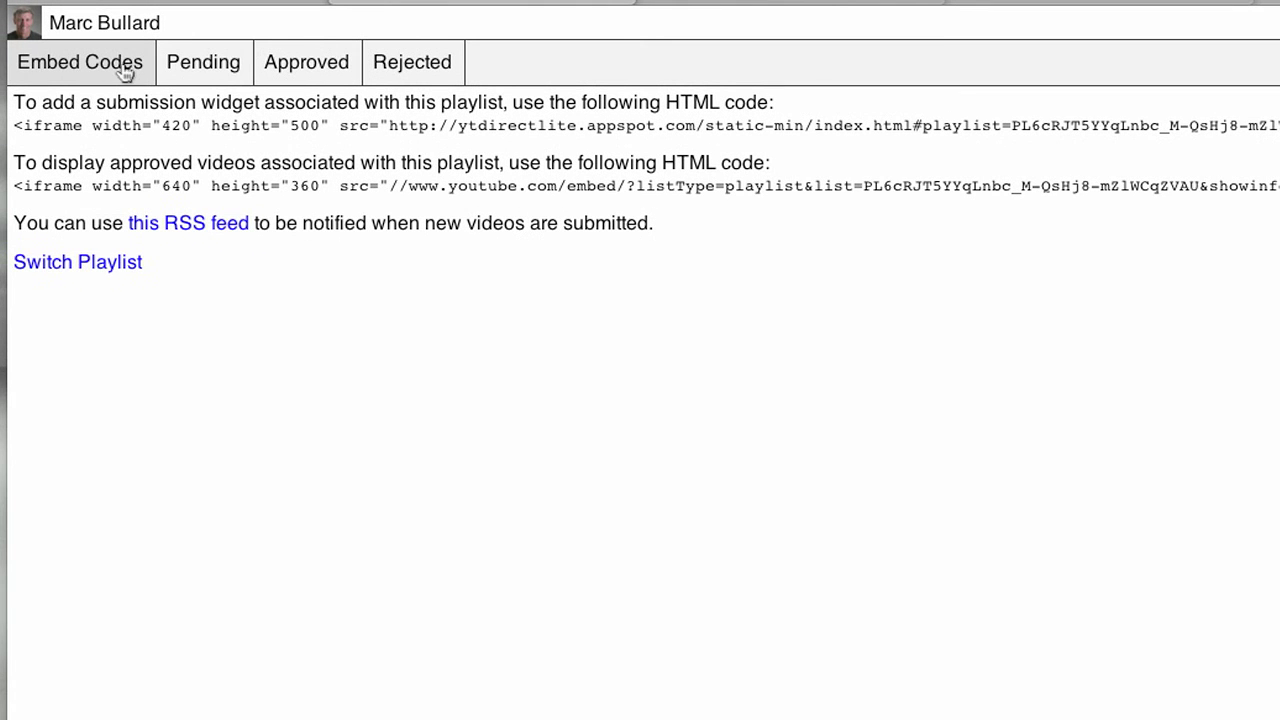
click(200, 68)
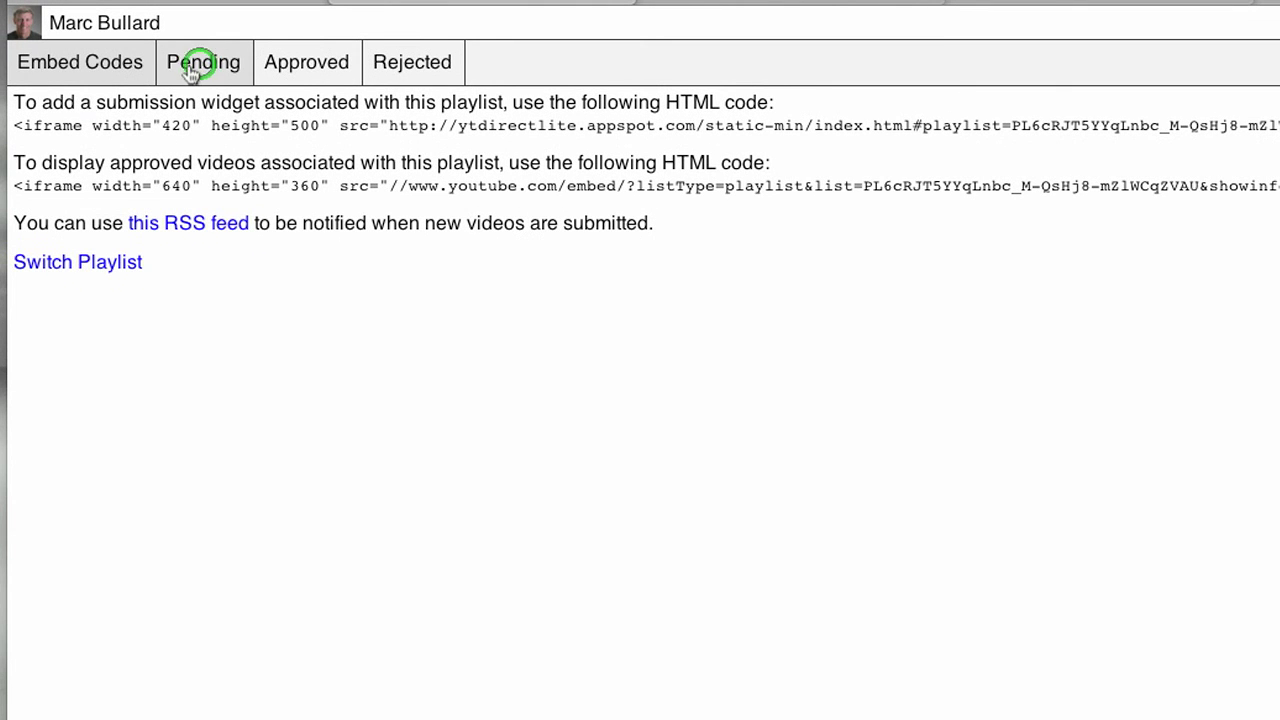
click(291, 74)
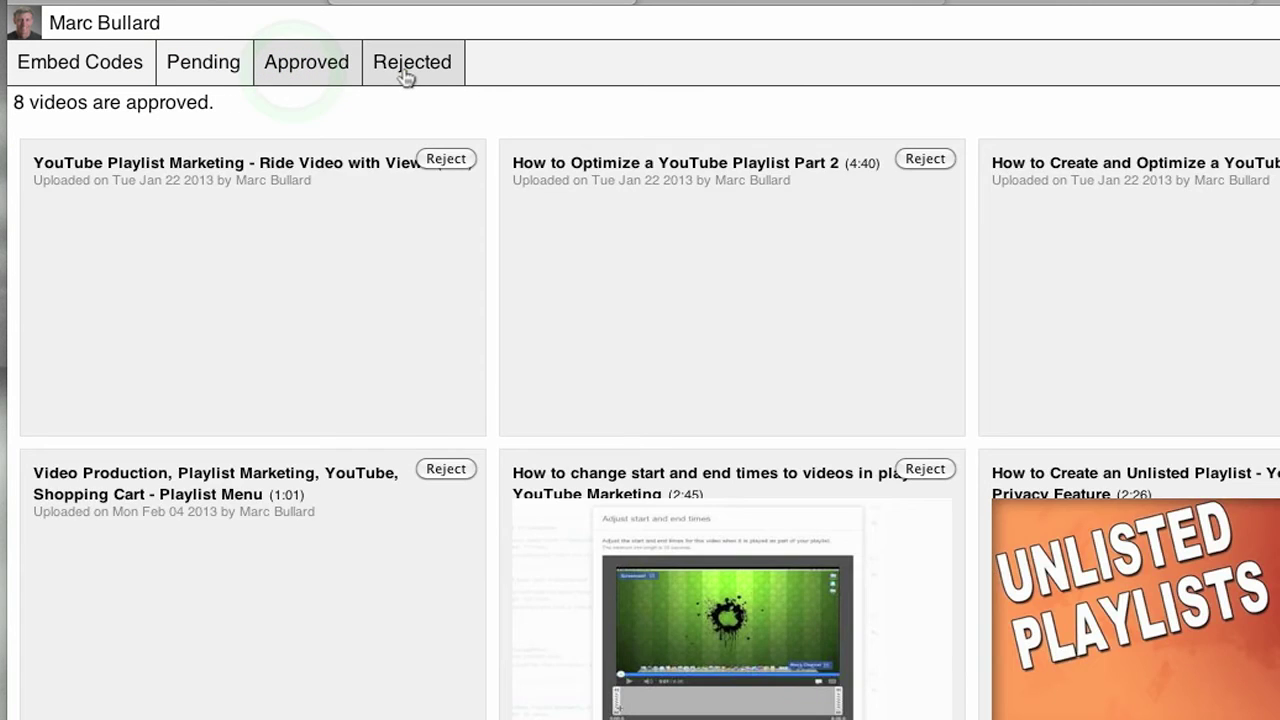
click(404, 74)
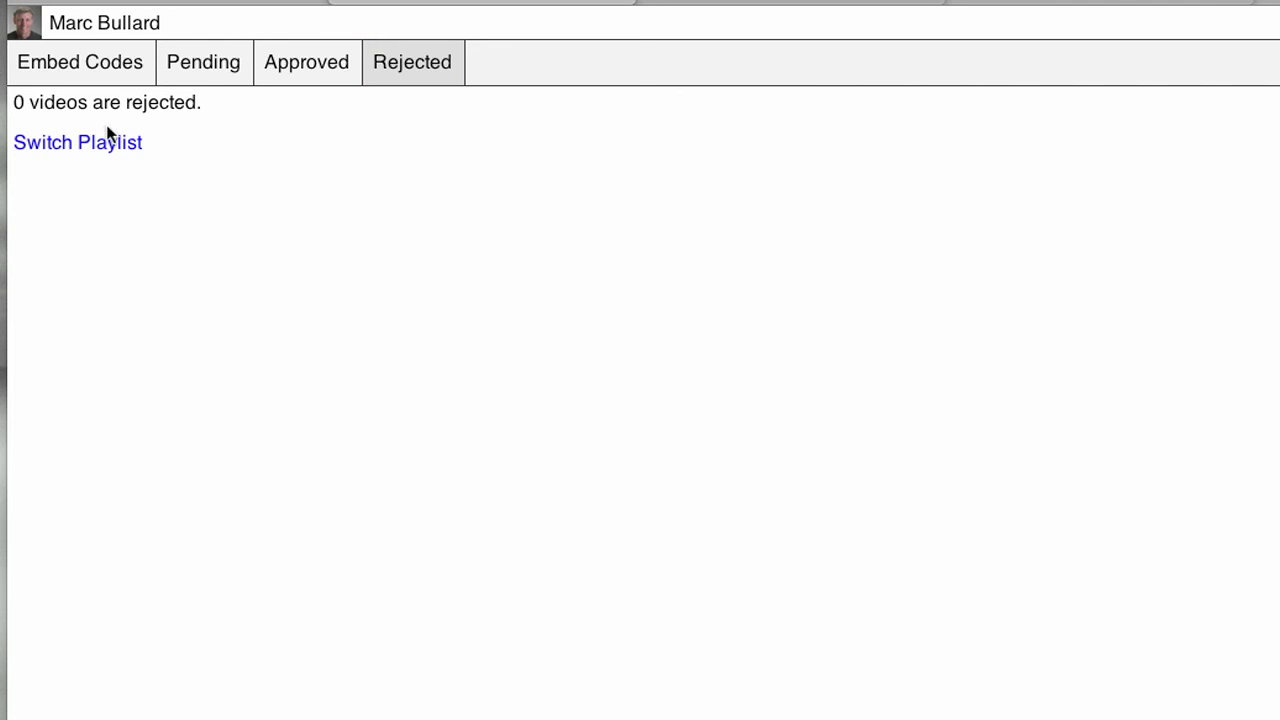
click(315, 60)
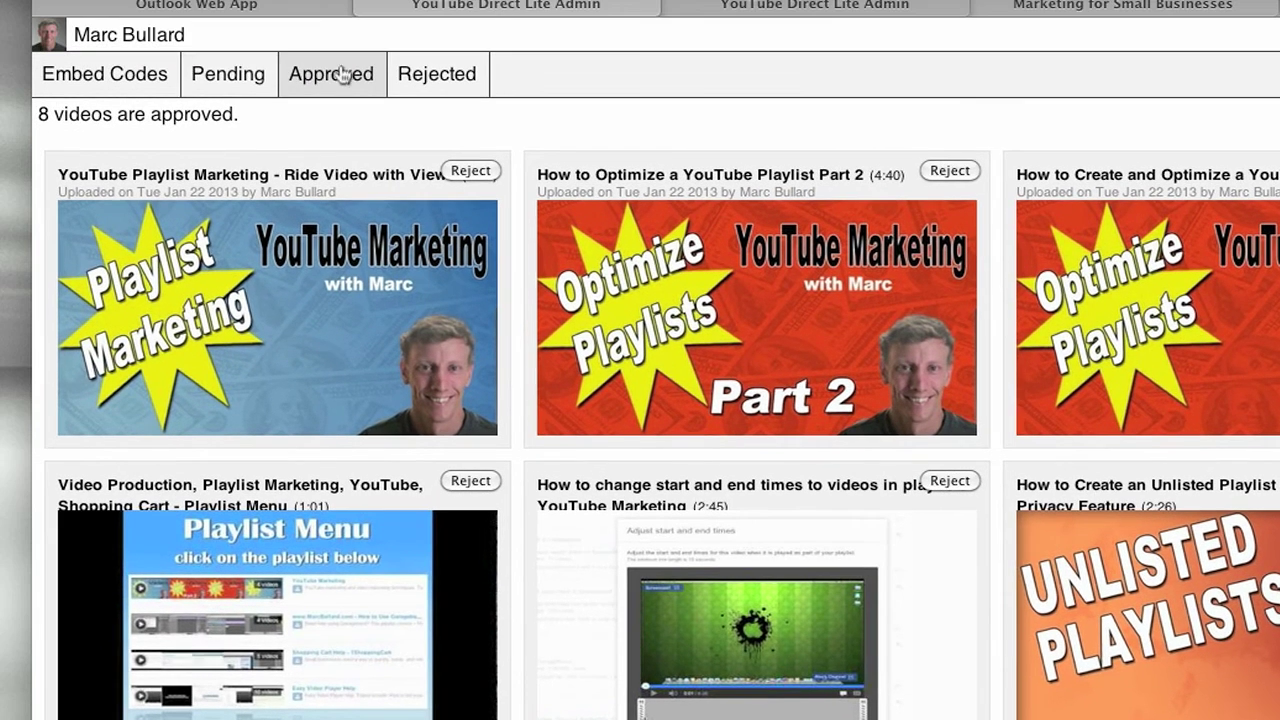
click(229, 76)
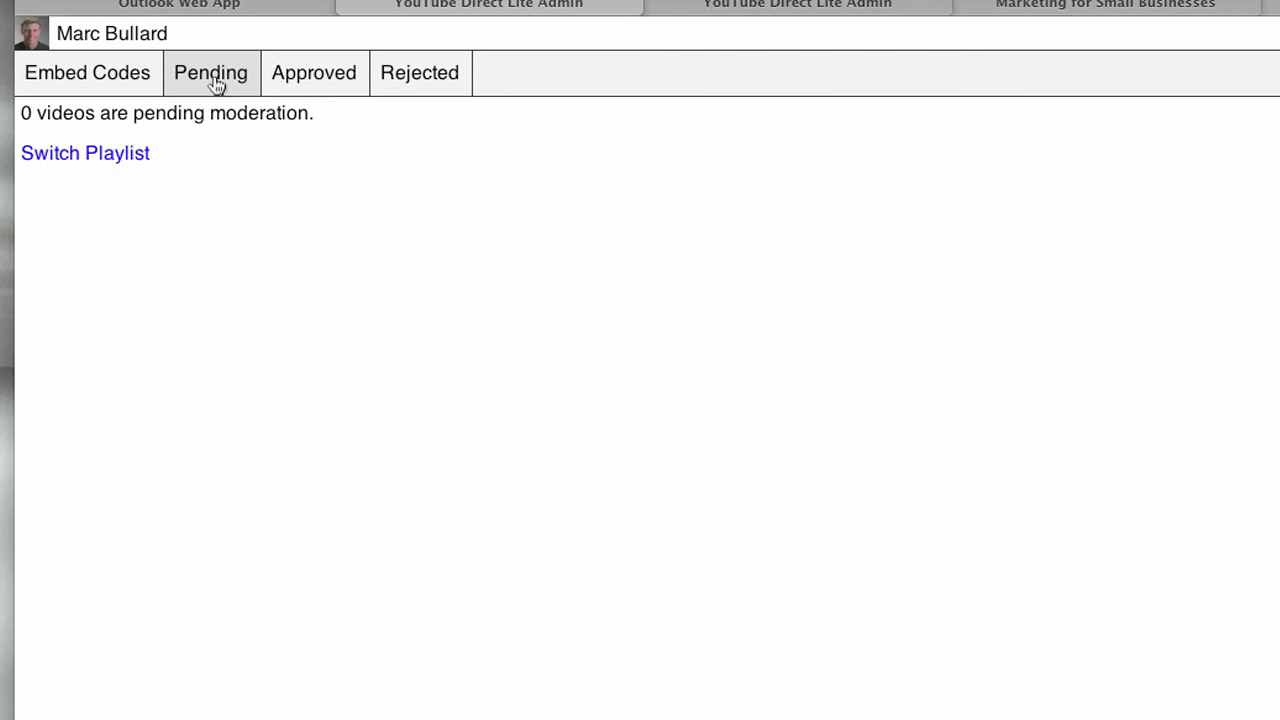
Show the playlist's embed codes and highlight the submission widget's iframe code, its playlist ID, and its width and height values
click(112, 72)
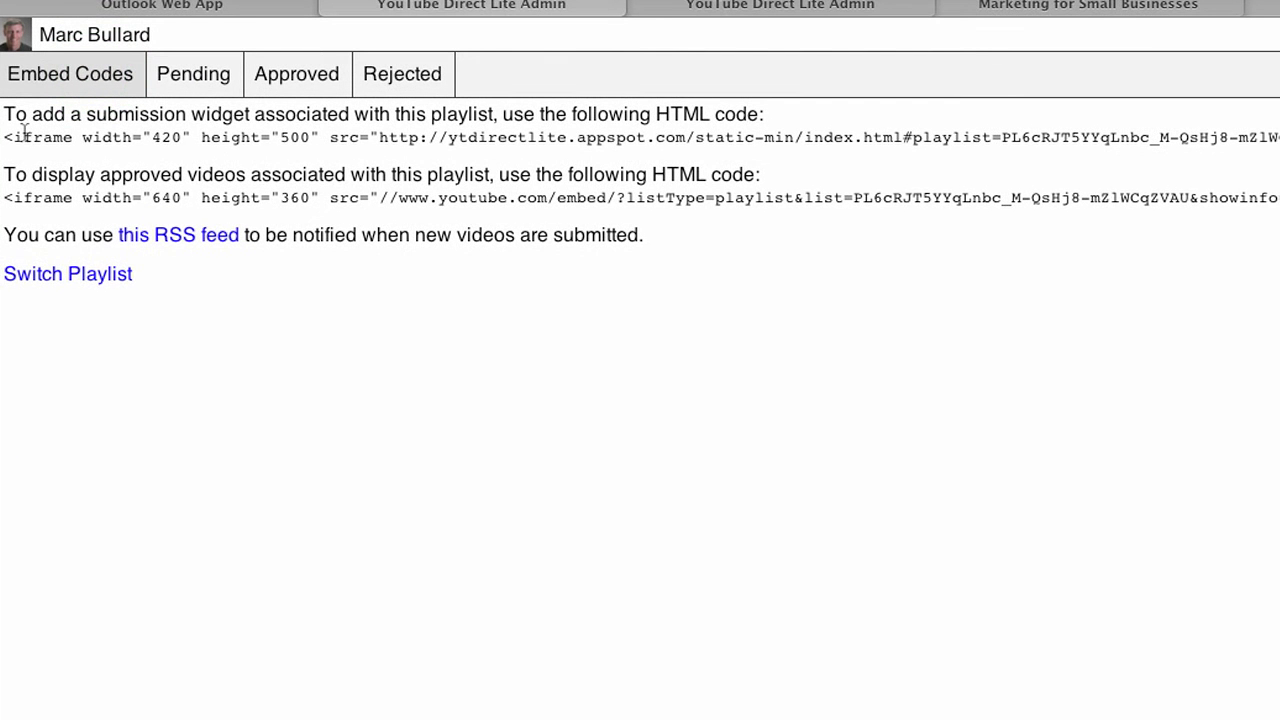
drag(5, 140, 1279, 137)
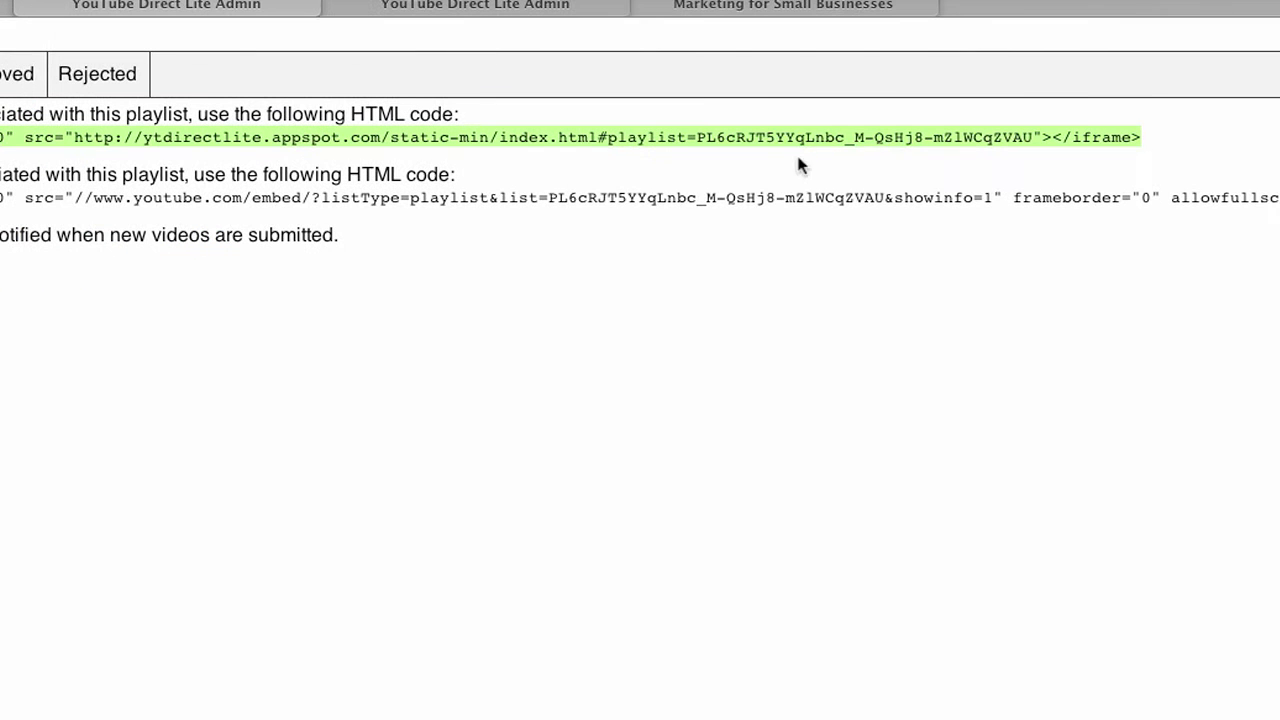
click(800, 163)
drag(606, 141, 1028, 145)
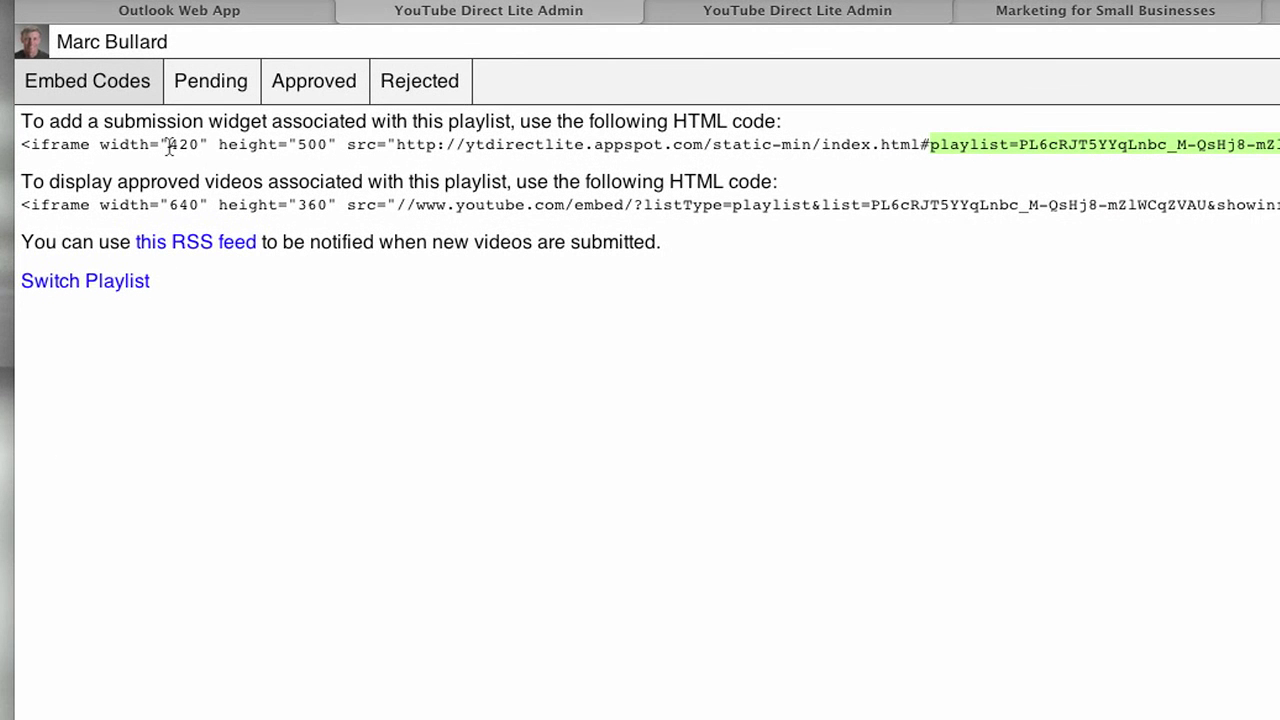
drag(168, 146, 329, 150)
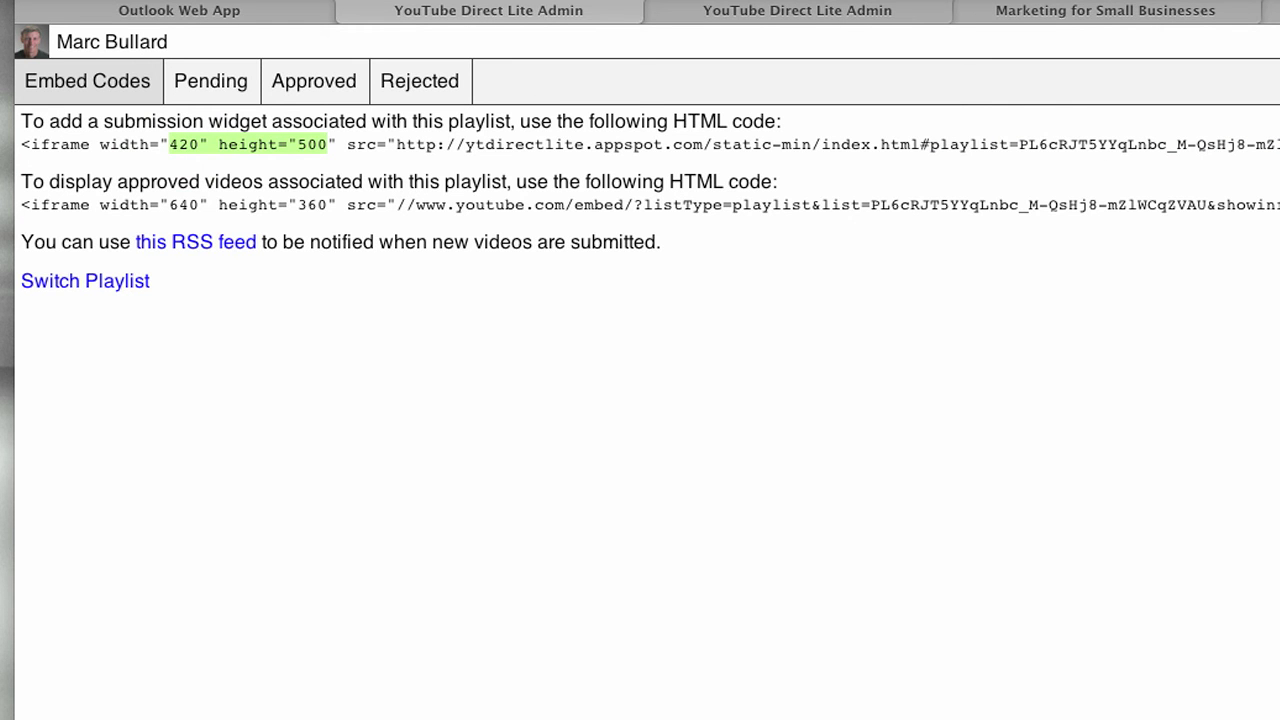
Open the YouTube Marketing playlist submission page and highlight its introductory paragraph above the widget
click(1060, 14)
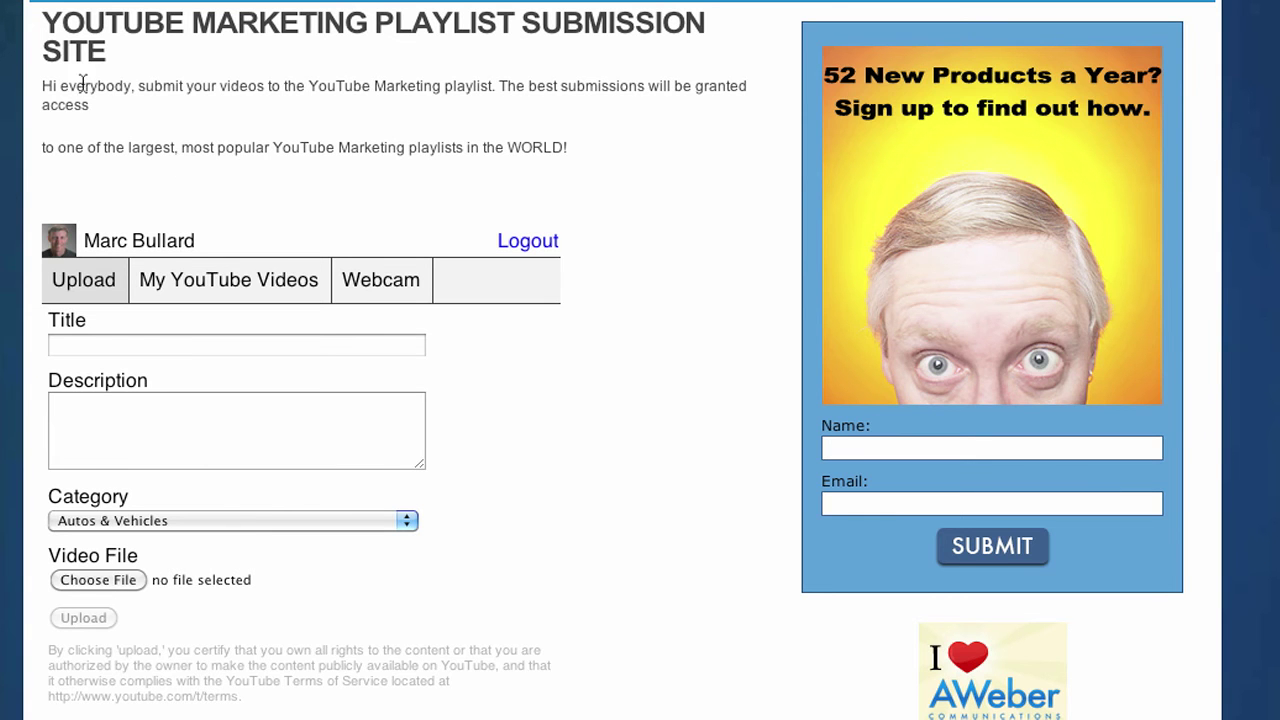
click(42, 85)
click(150, 104)
drag(43, 86, 580, 117)
click(562, 111)
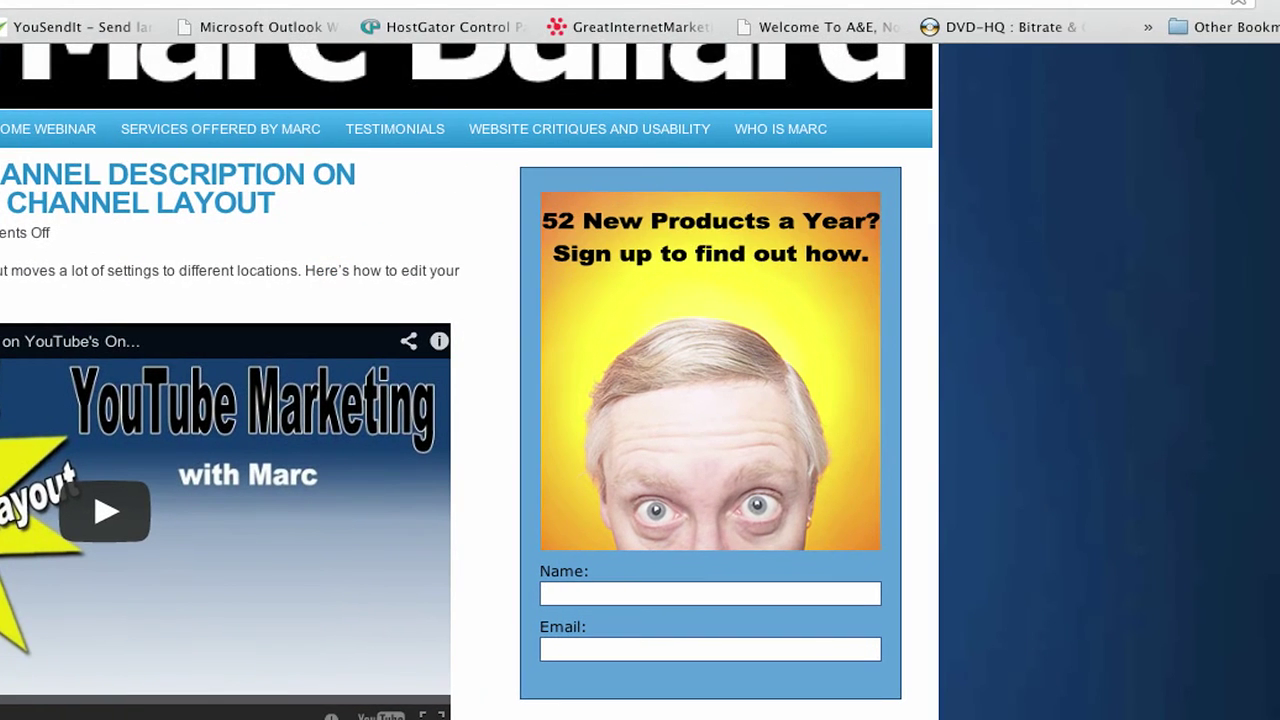
On the home page signed in with another account, view that account's YouTube videos in the sidebar widget and return to the upload form
scroll(945, 210, down, 10)
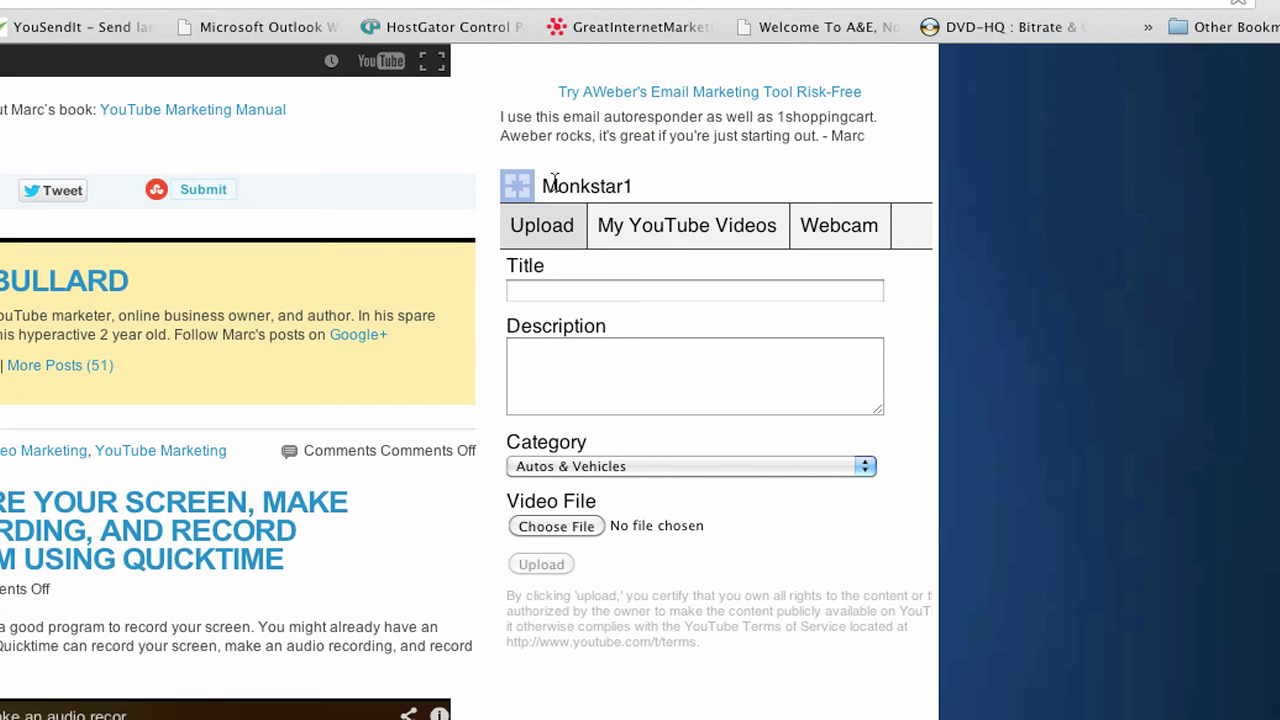
click(687, 224)
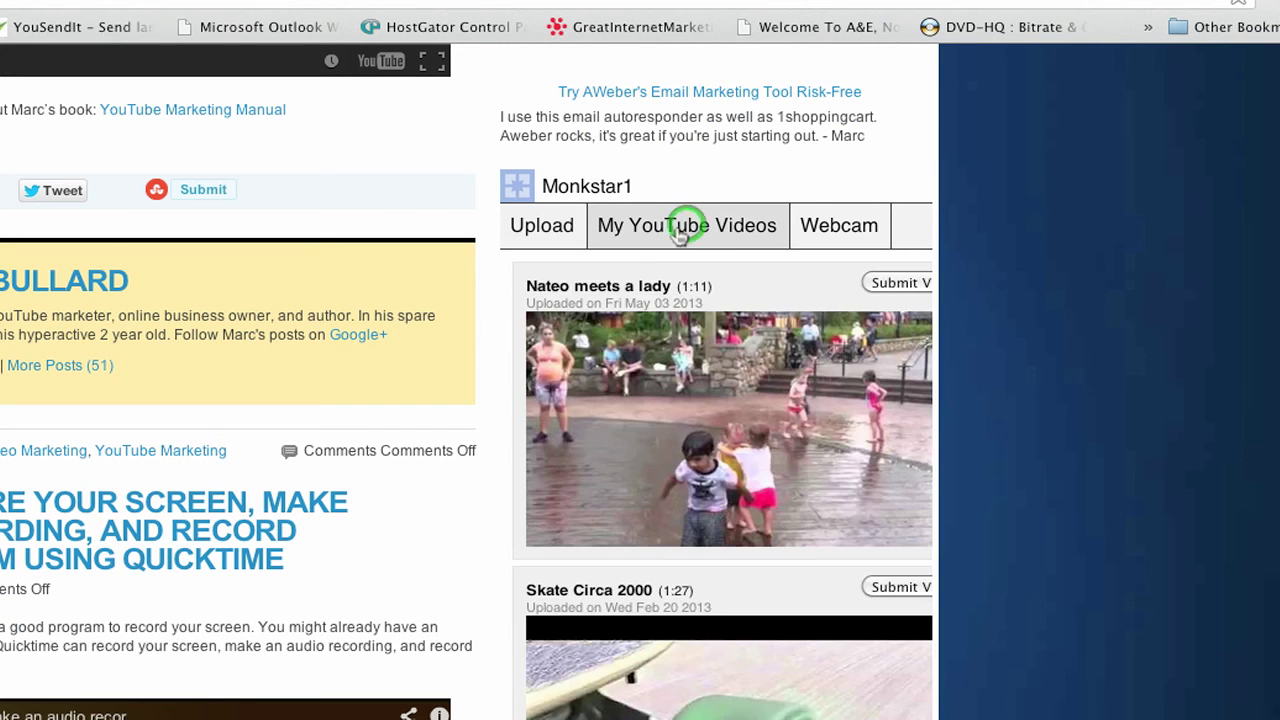
click(553, 226)
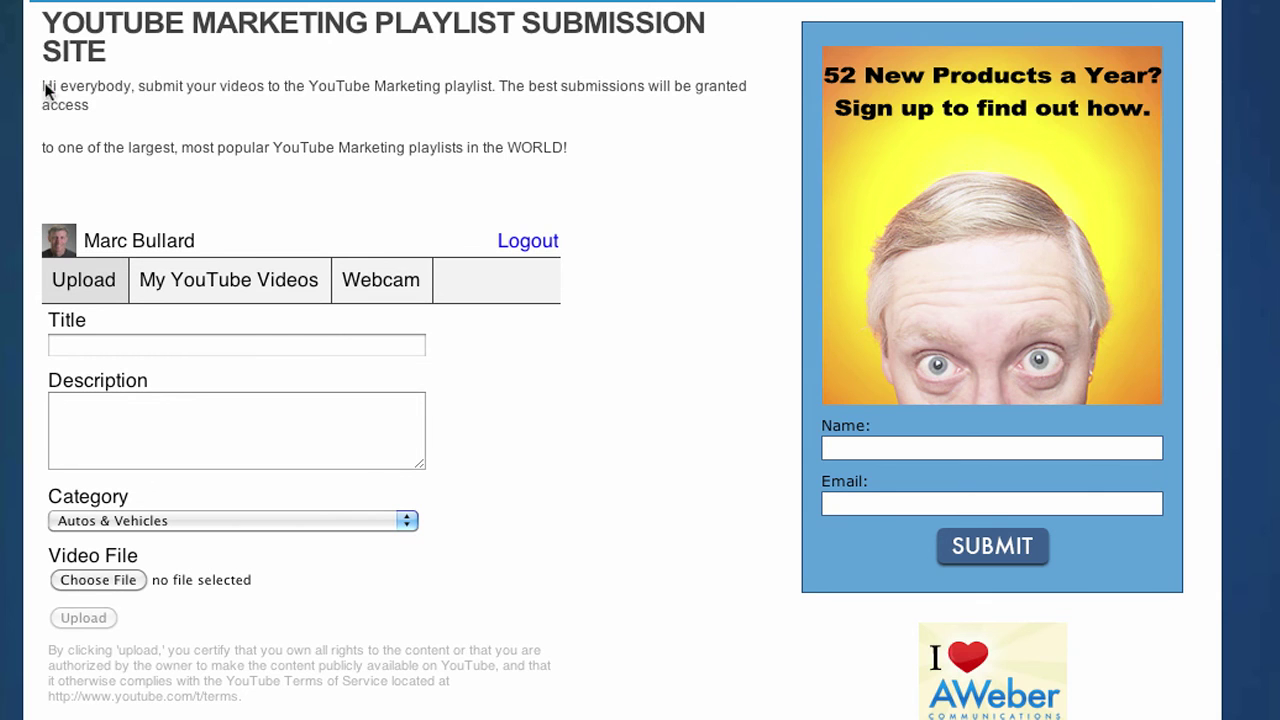
Highlight the playlist submission page's introduction and go through the widget's title, webcam and upload options up to choosing a video file
drag(46, 87, 615, 172)
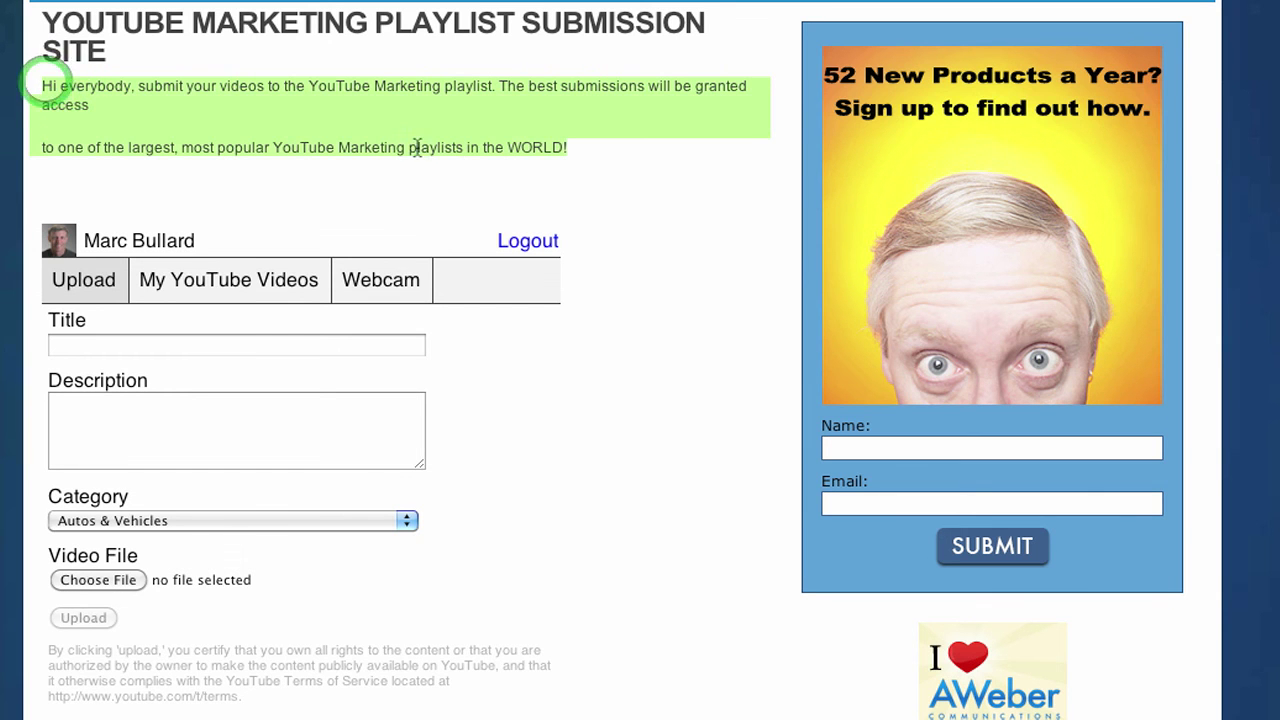
click(125, 348)
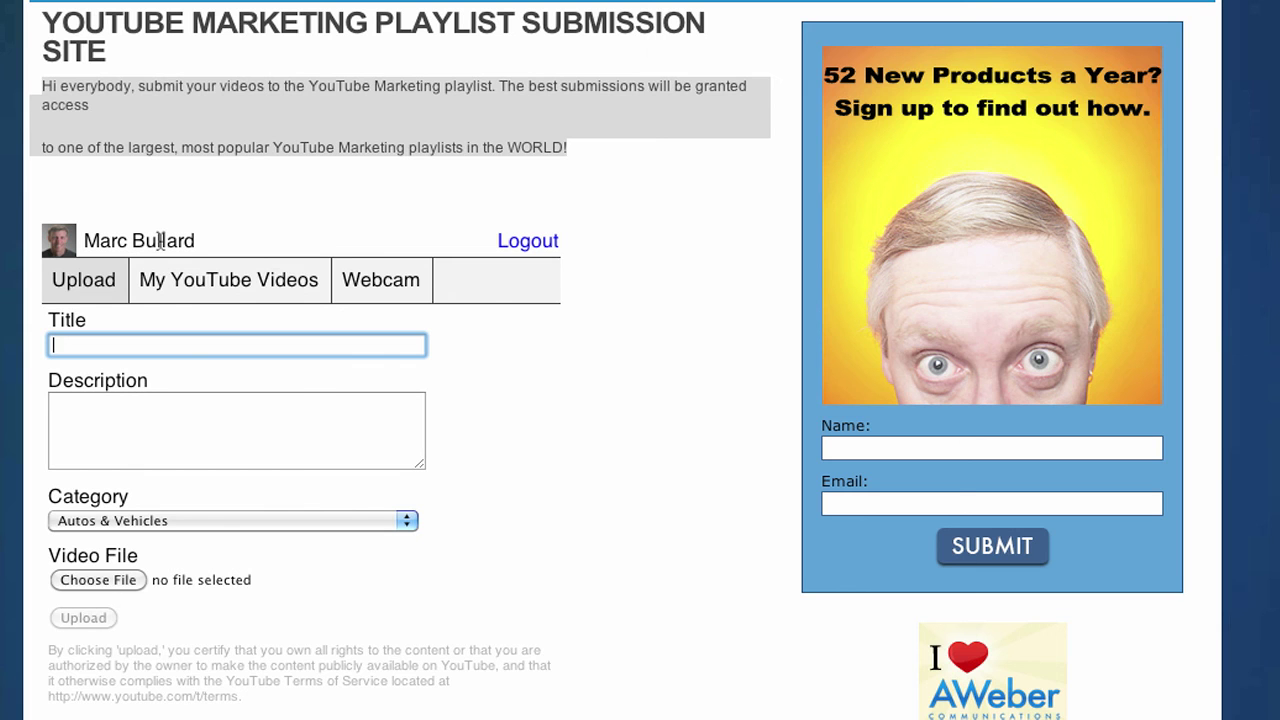
click(378, 283)
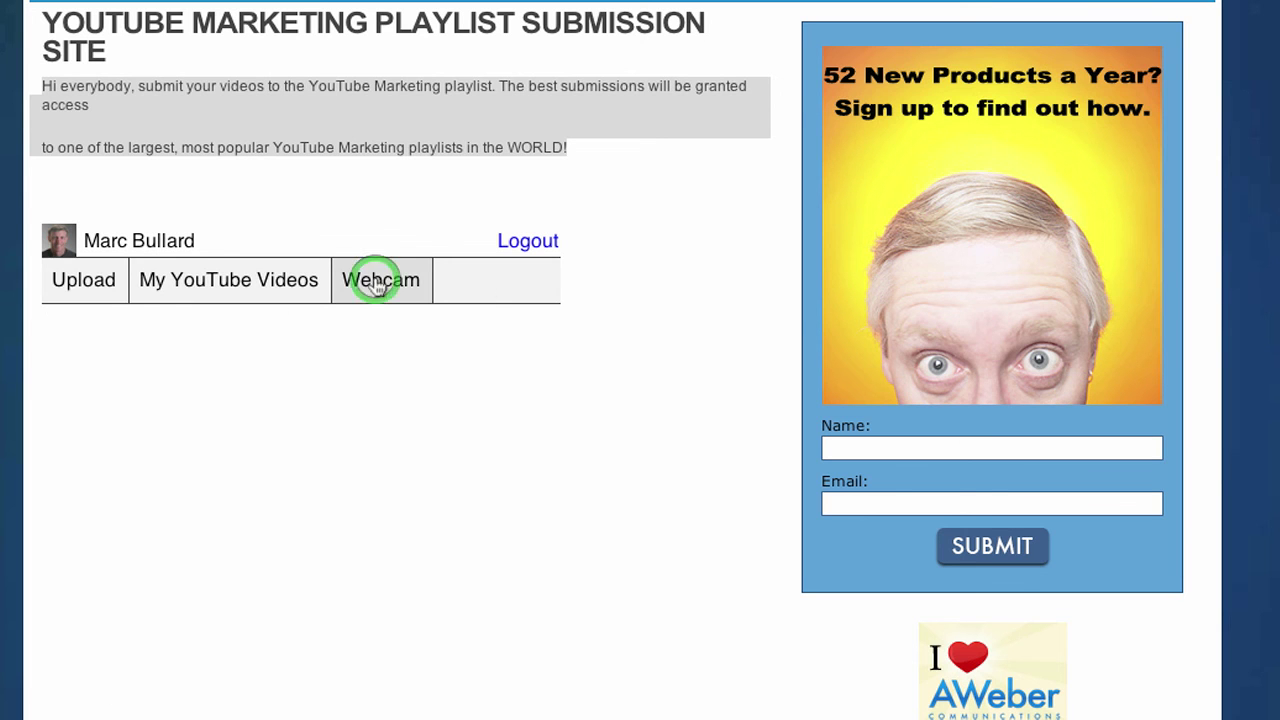
click(80, 283)
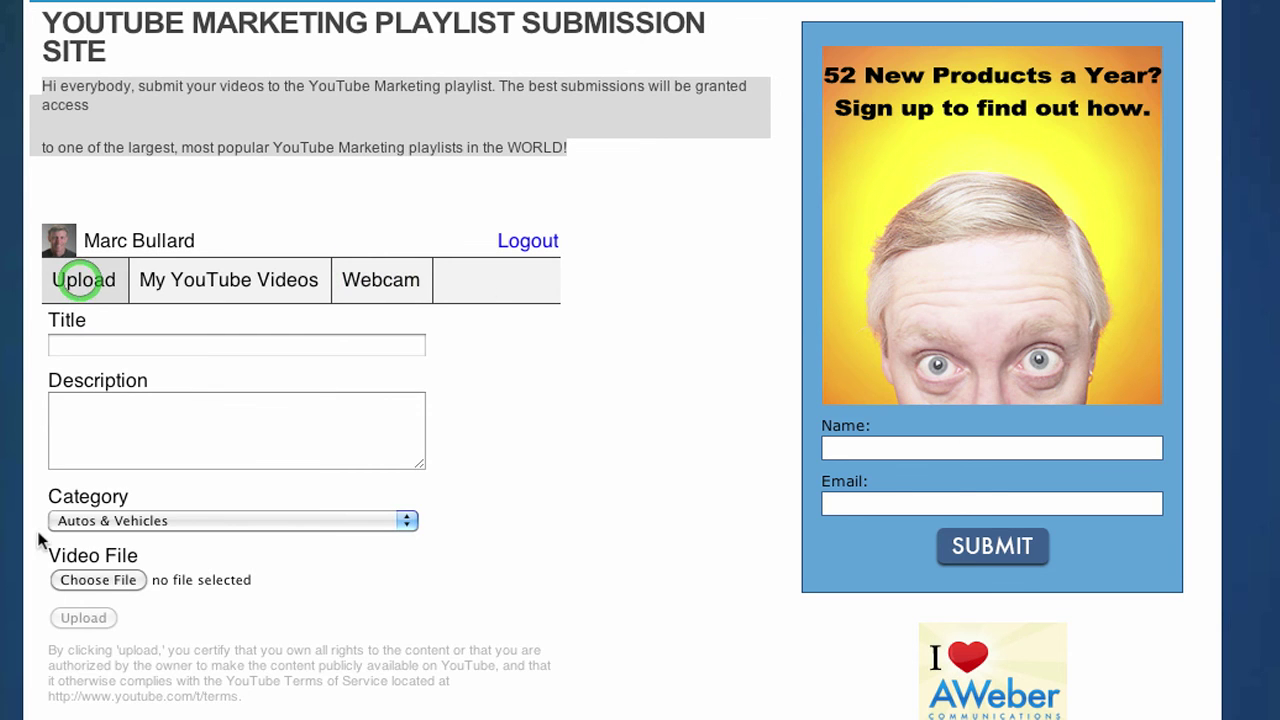
click(97, 580)
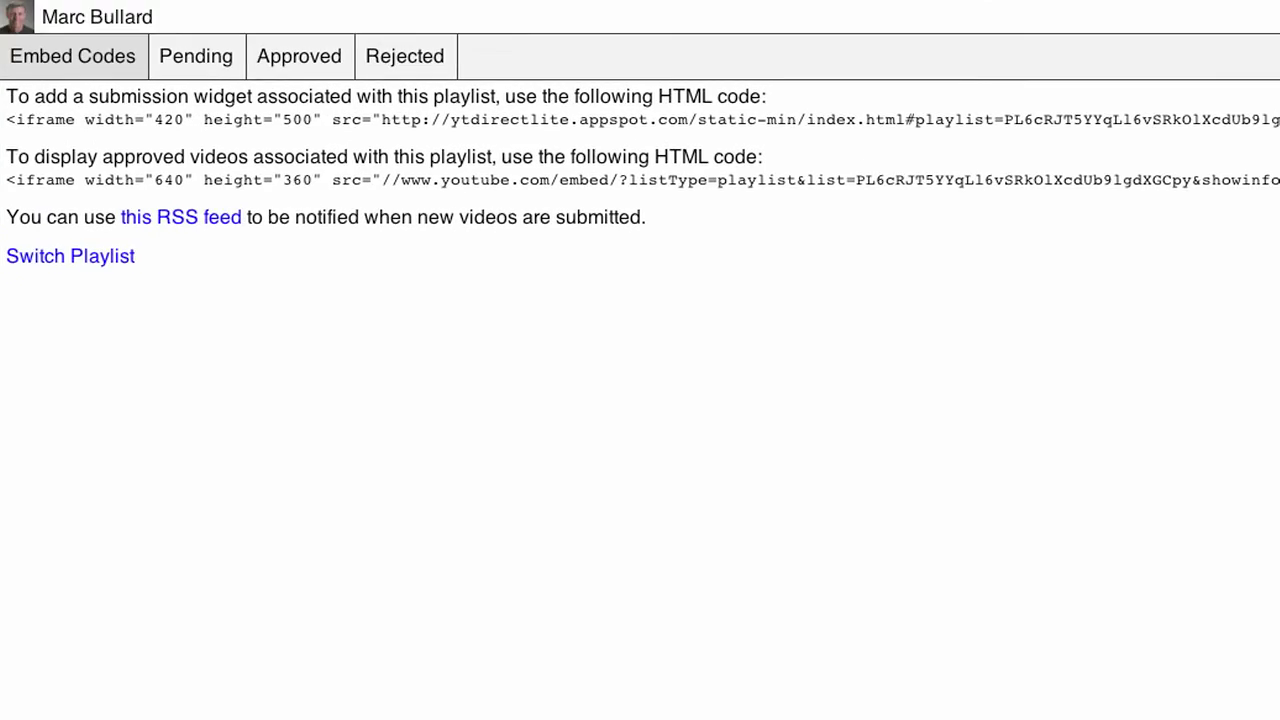
Check the playlist's pending and approved submissions, and highlight the iframe embed code for displaying approved videos
click(237, 65)
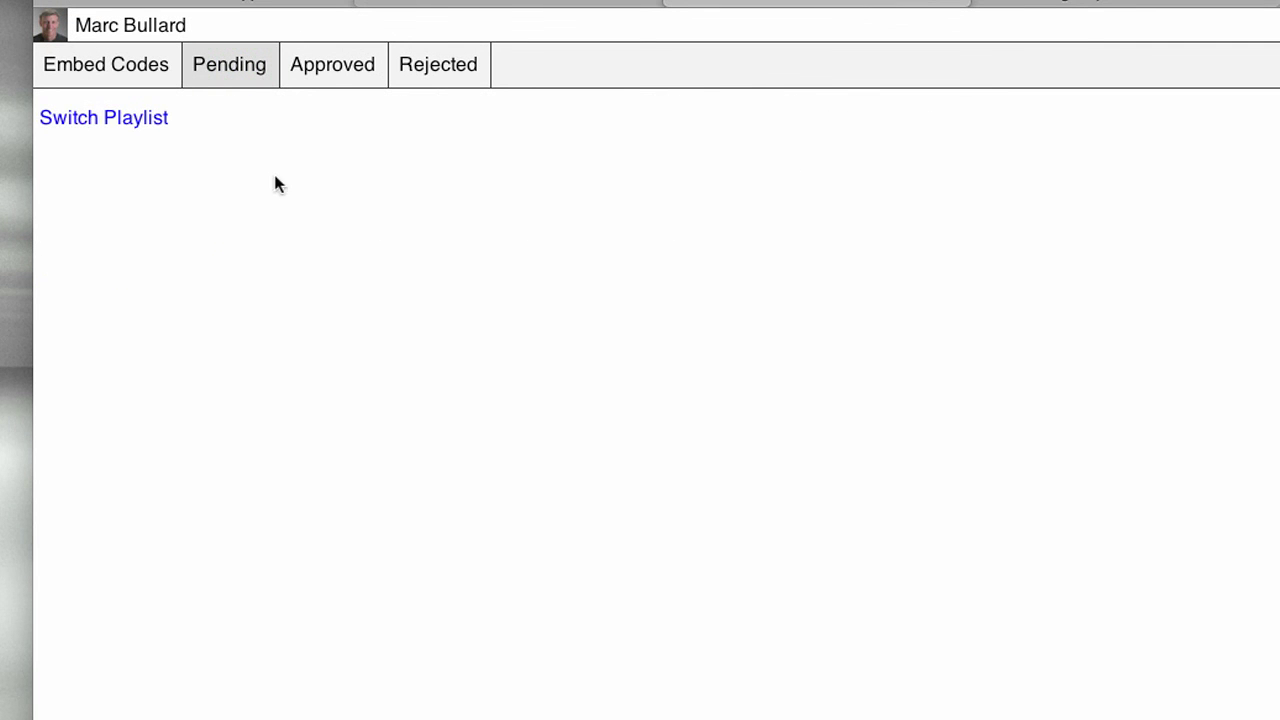
click(318, 70)
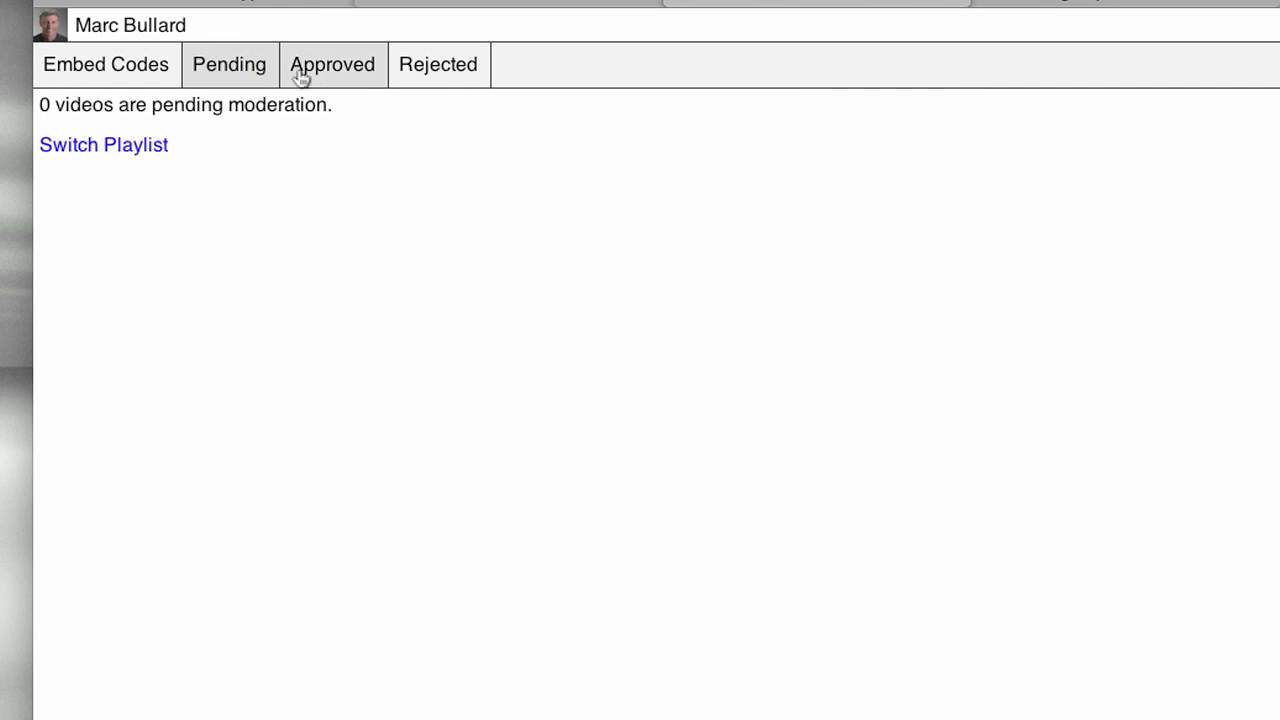
click(72, 64)
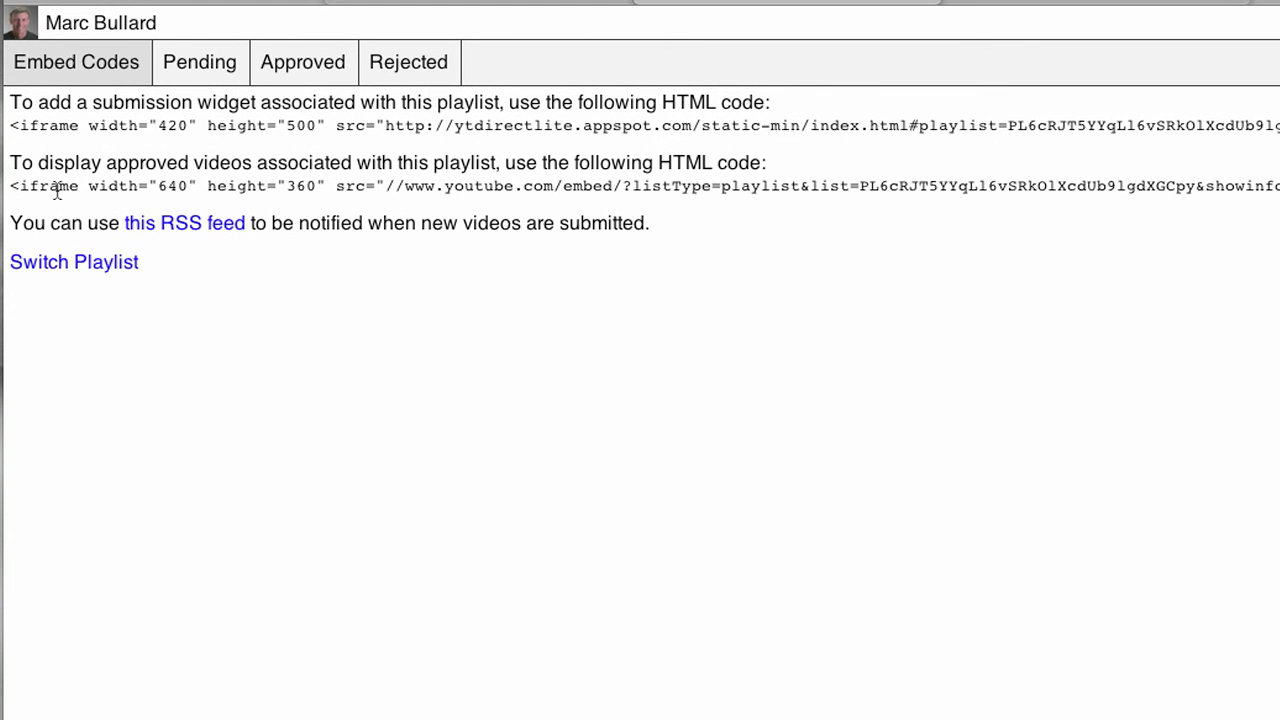
click(14, 185)
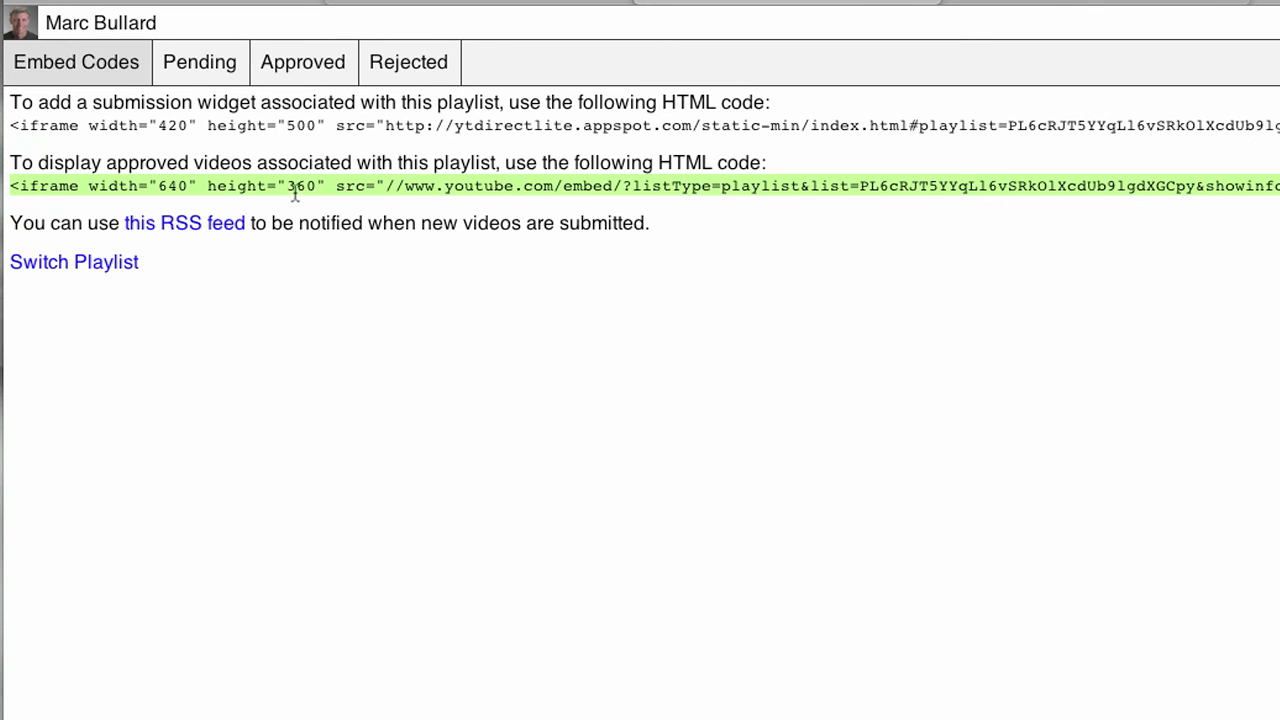
drag(276, 184, 257, 164)
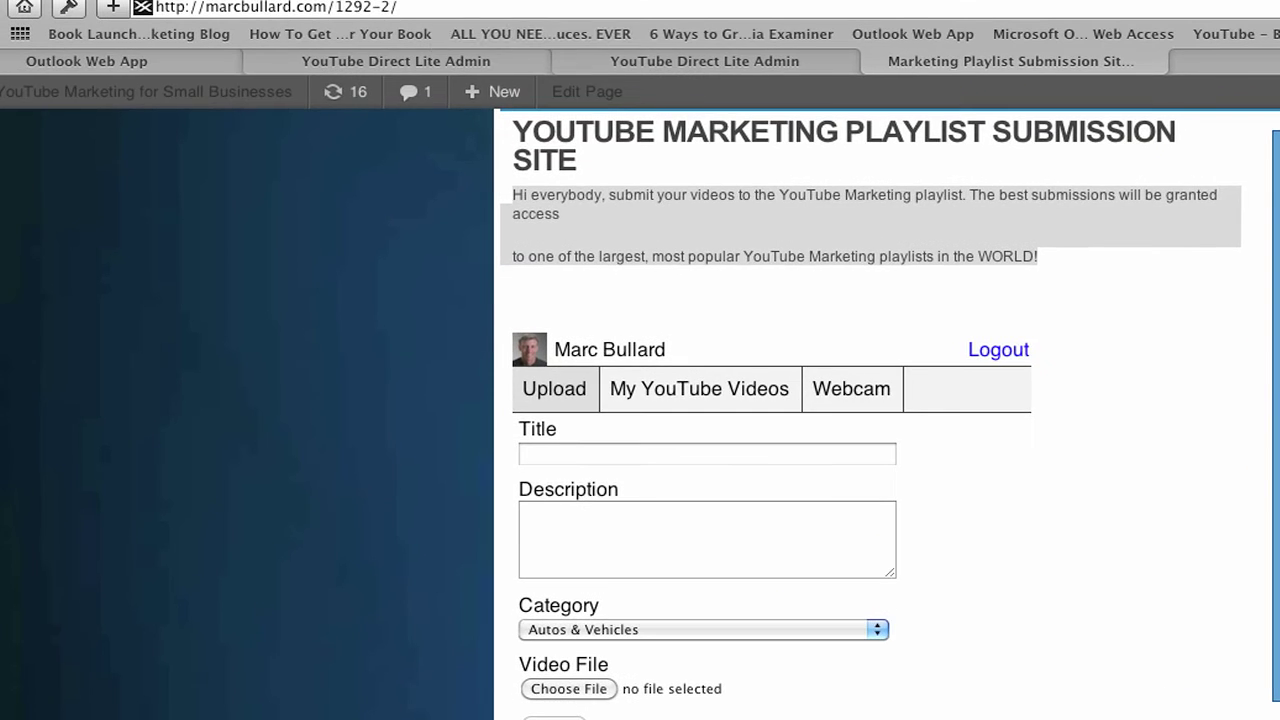
Return to the AdminInterface wiki page of the youtube-direct-lite project from the first admin page's browsing history
click(409, 60)
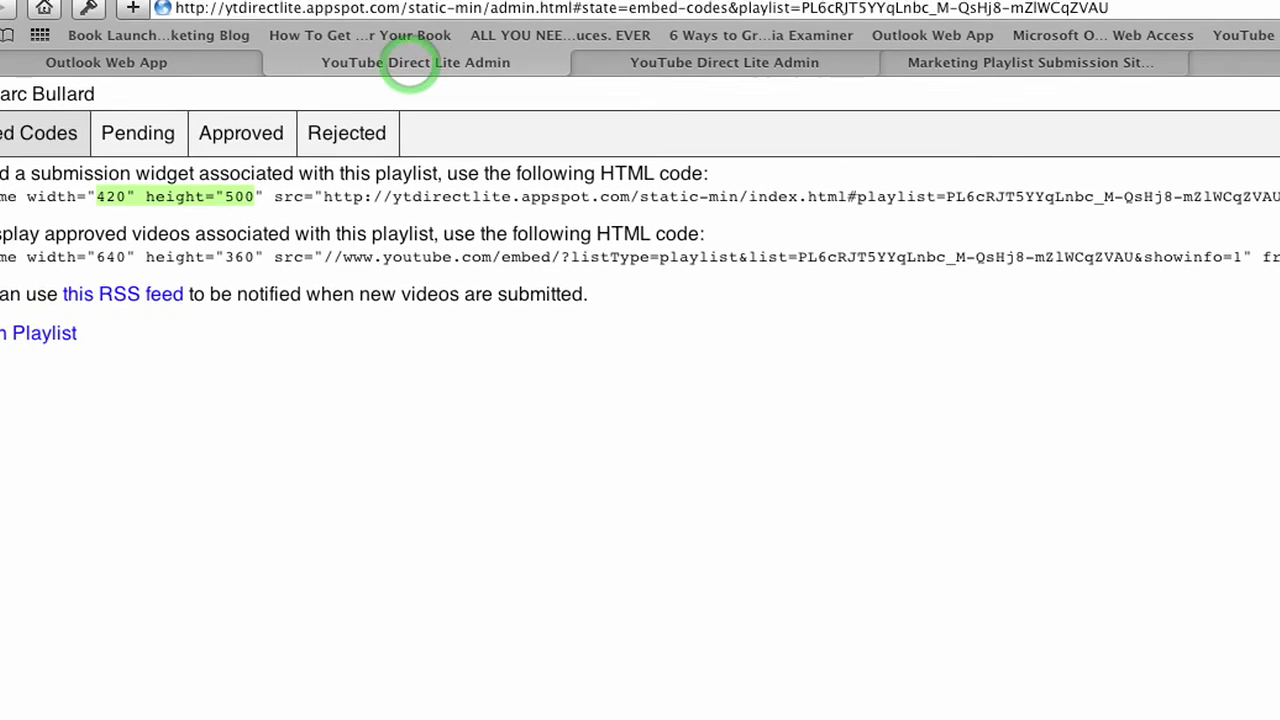
click(52, 14)
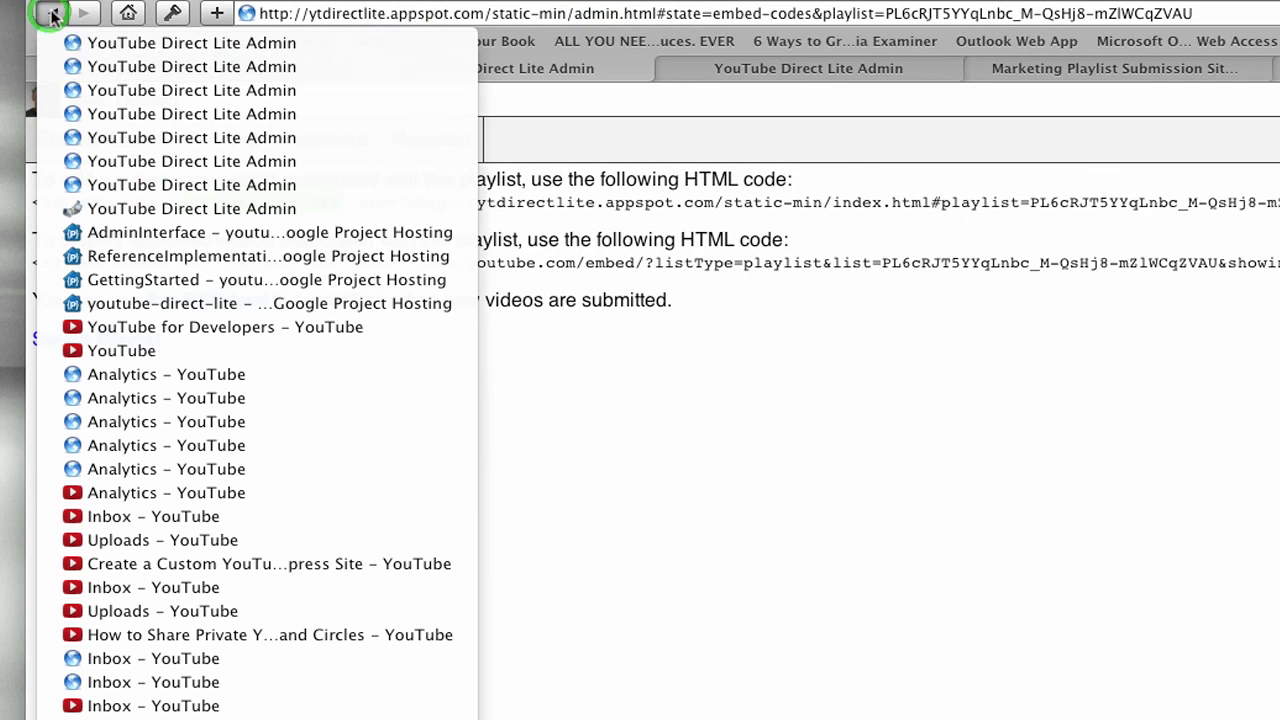
click(137, 232)
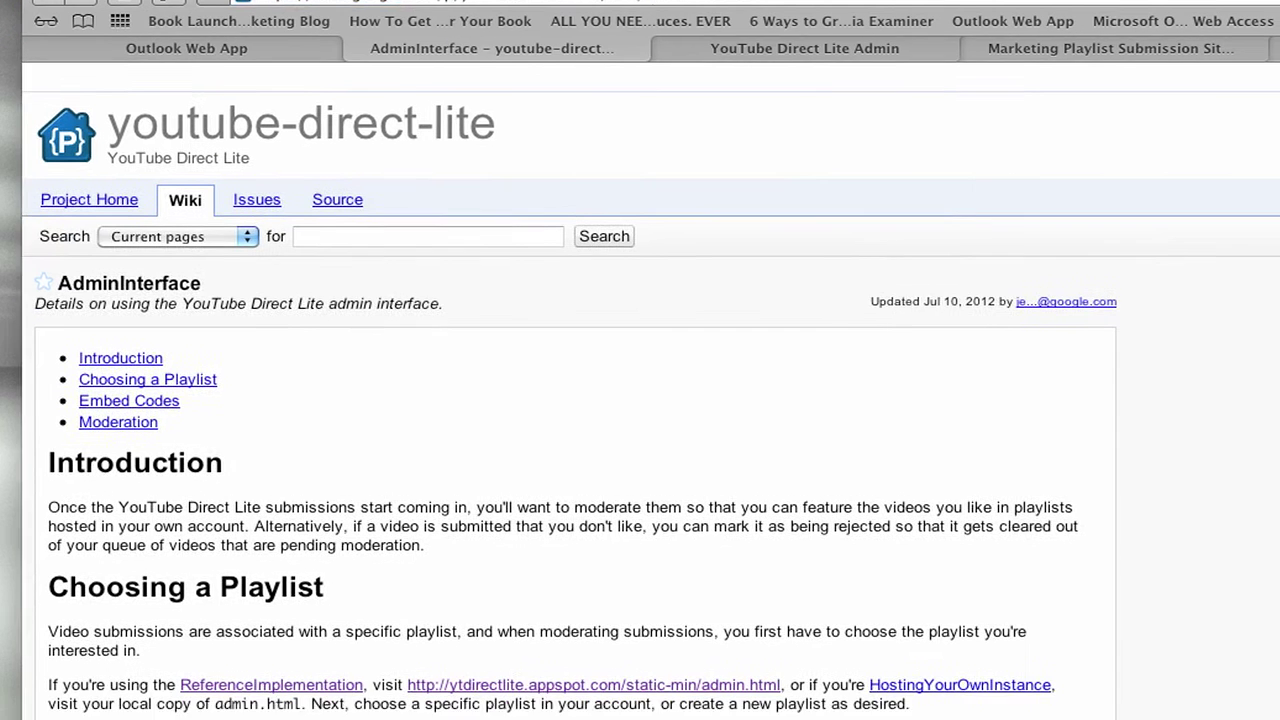